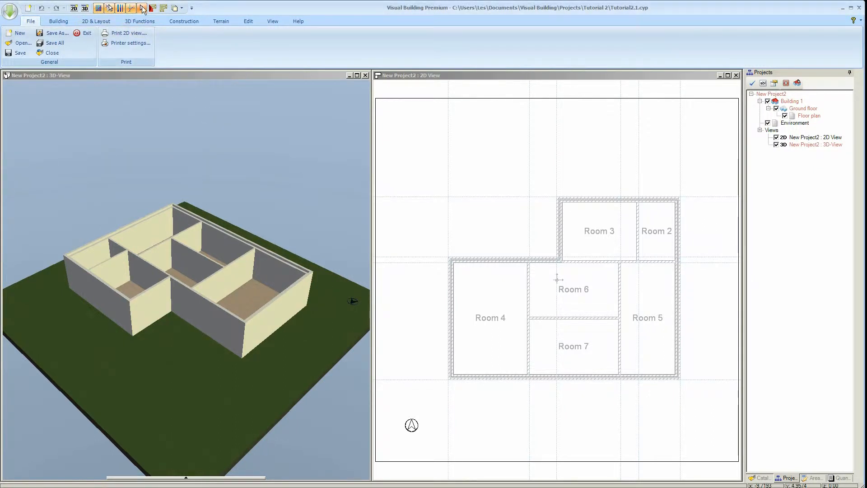
{"action": "left_click_drag", "start_coordinate": [185, 74], "coordinate": [185, 73]}
{"action": "left_click_drag", "start_coordinate": [181, 113], "coordinate": [202, 177]}
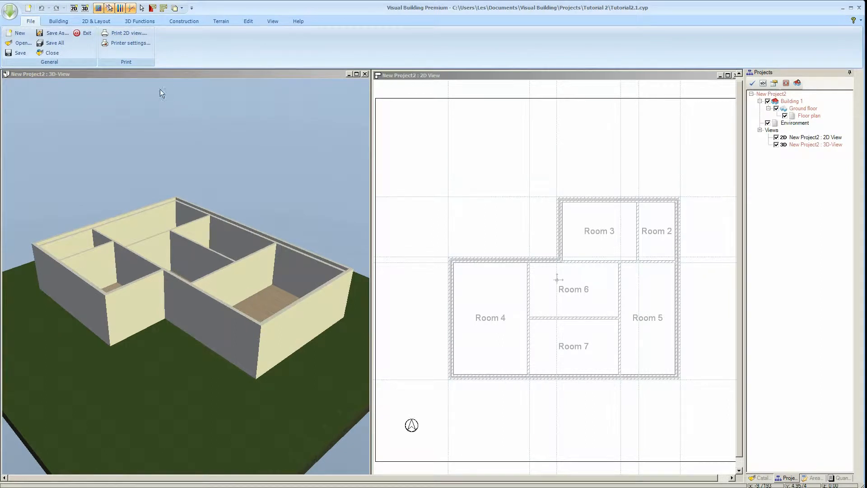
Examine the general, opening, top view and window sill properties for window constructions.
{"action": "left_click", "coordinate": [443, 77]}
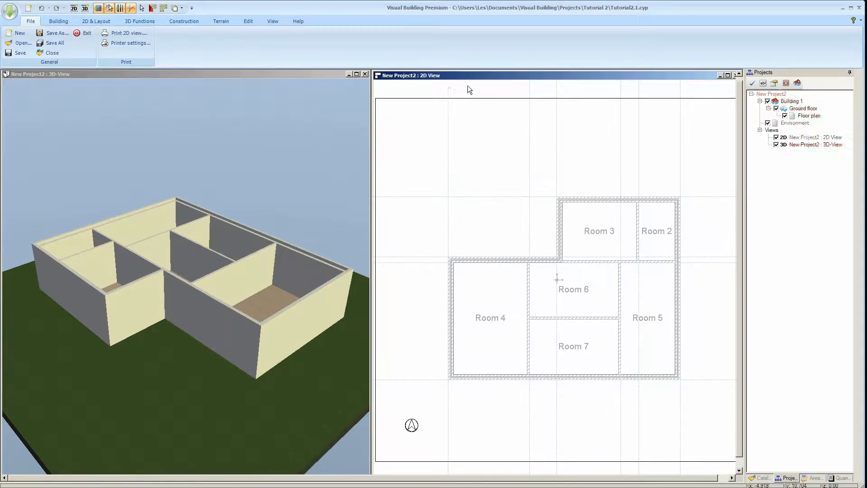
{"action": "left_click", "coordinate": [73, 21]}
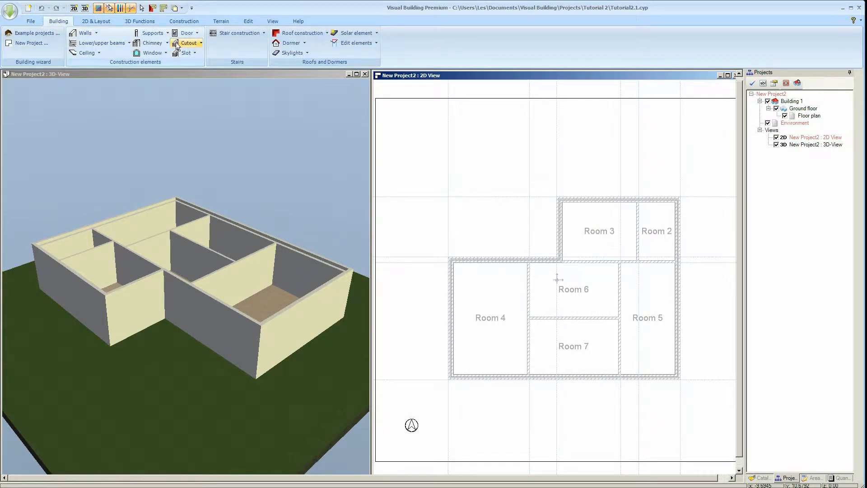
{"action": "left_click", "coordinate": [153, 53]}
{"action": "mouse_move", "coordinate": [169, 65]}
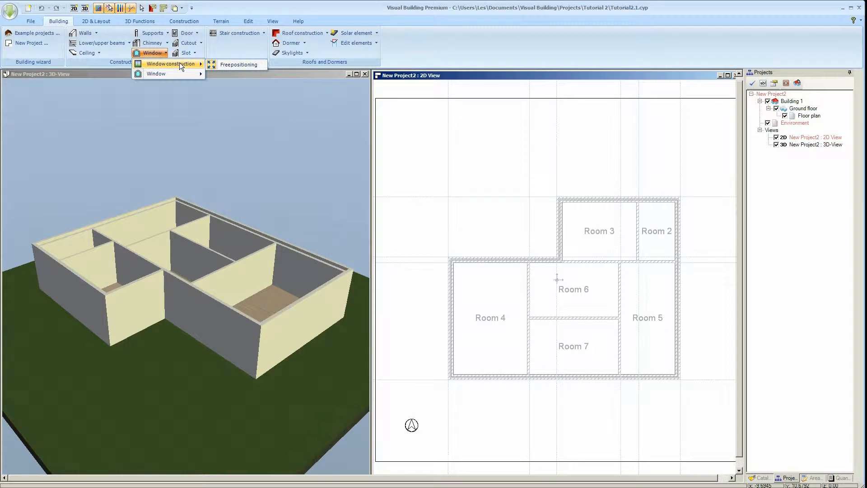
{"action": "left_click", "coordinate": [180, 62]}
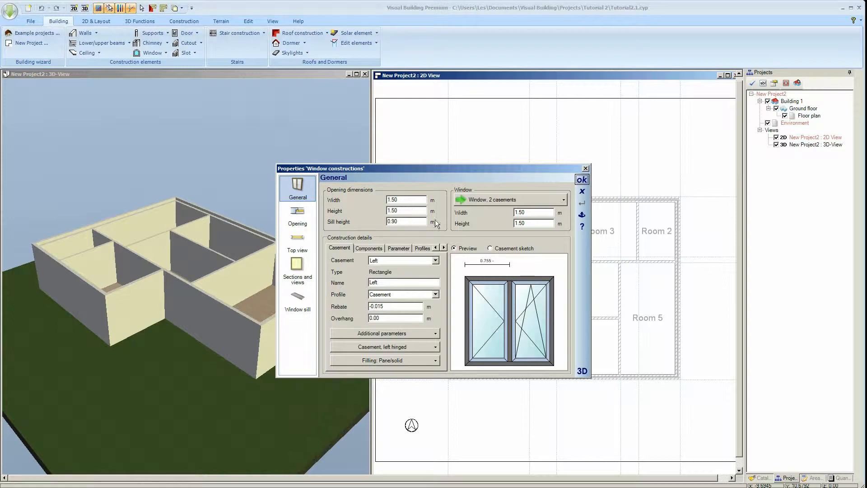
{"action": "left_click", "coordinate": [292, 225]}
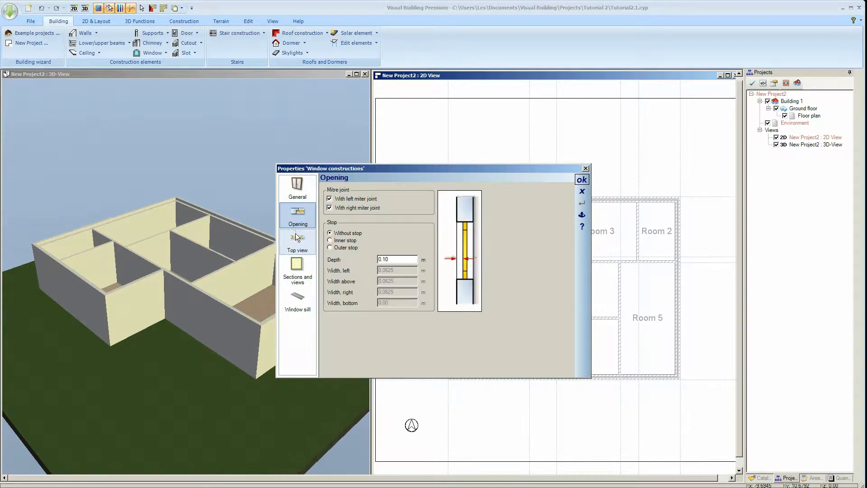
{"action": "left_click", "coordinate": [296, 235]}
{"action": "left_click", "coordinate": [296, 298]}
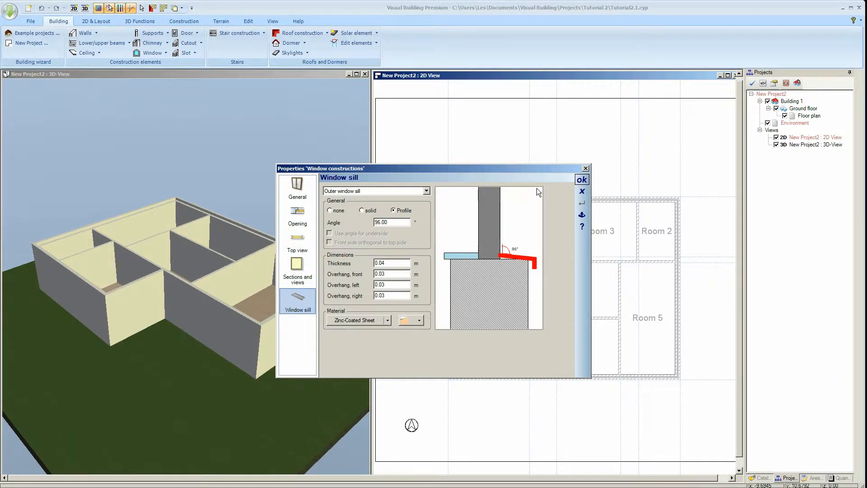
{"action": "left_click", "coordinate": [582, 179]}
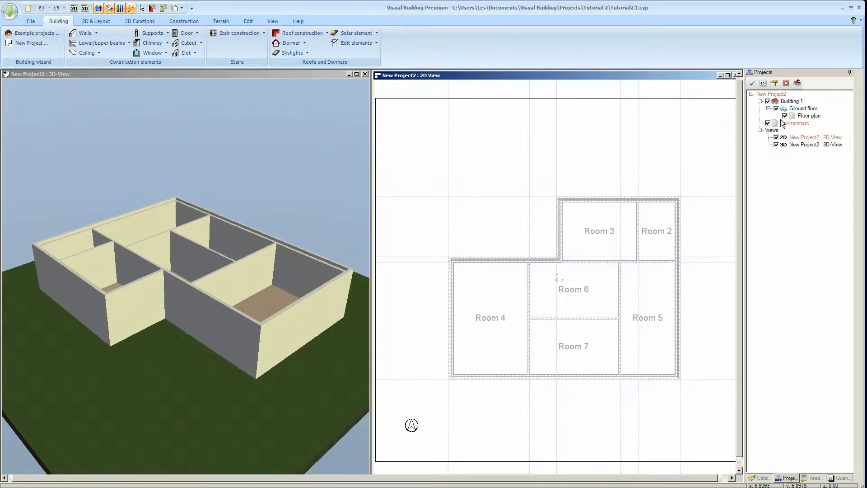
Set the ground floor as the current project element and hide the guidelines in the plan.
{"action": "left_click", "coordinate": [803, 110]}
{"action": "right_click", "coordinate": [805, 112]}
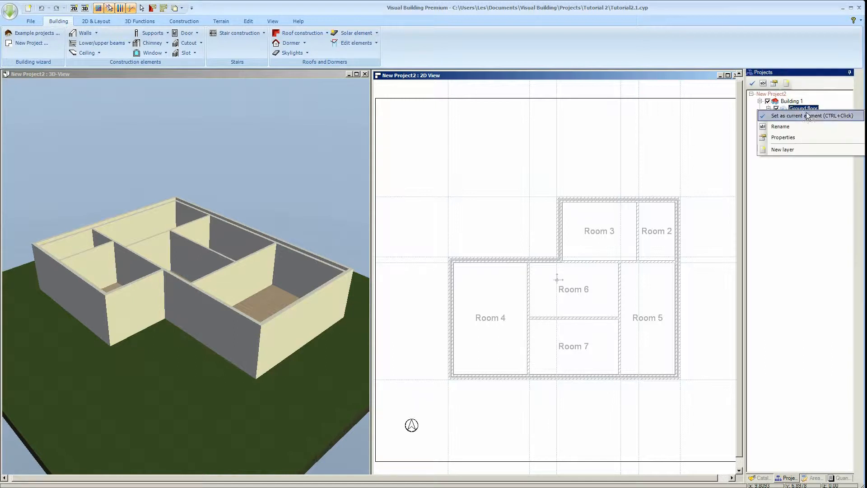
{"action": "left_click", "coordinate": [808, 115]}
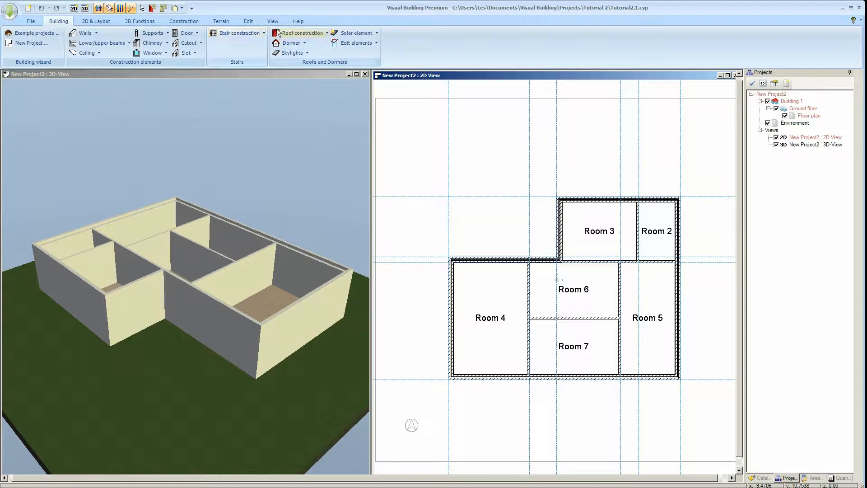
{"action": "left_click", "coordinate": [131, 8]}
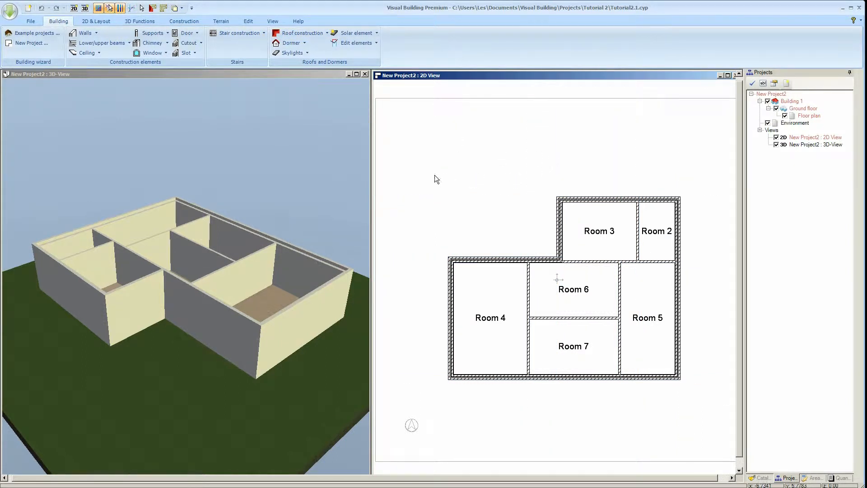
Maximise the 2D view and place a freely positioned window construction at the midpoint of Room 4's upper outer wall.
{"action": "left_click", "coordinate": [158, 54]}
{"action": "mouse_move", "coordinate": [167, 61]}
{"action": "left_click", "coordinate": [246, 67]}
{"action": "left_click", "coordinate": [728, 76]}
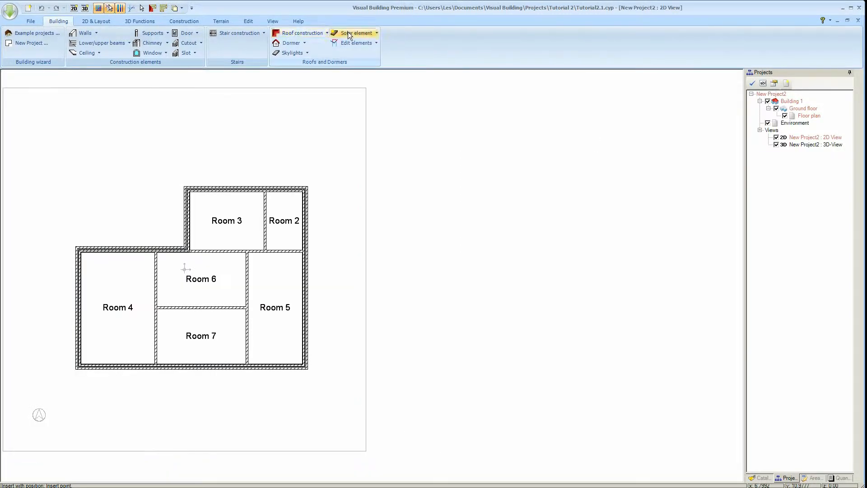
{"action": "left_click", "coordinate": [271, 22]}
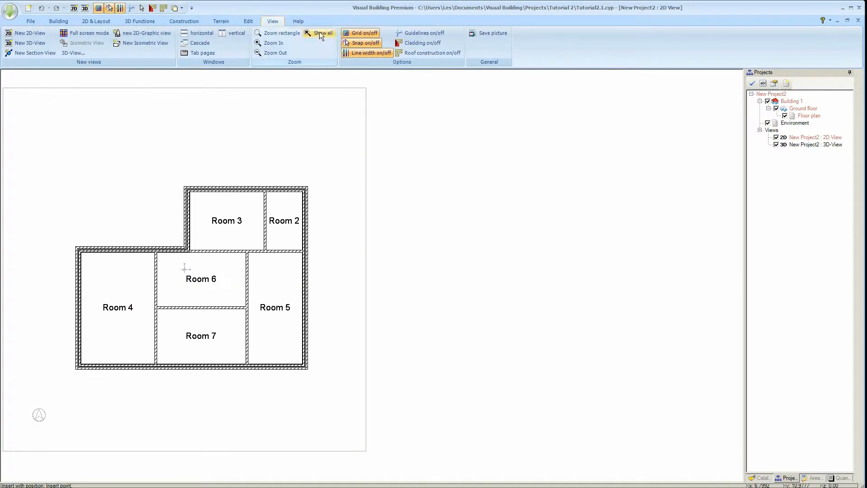
{"action": "left_click", "coordinate": [282, 43]}
{"action": "left_click", "coordinate": [283, 43]}
{"action": "left_click", "coordinate": [282, 42]}
{"action": "left_click", "coordinate": [283, 53]}
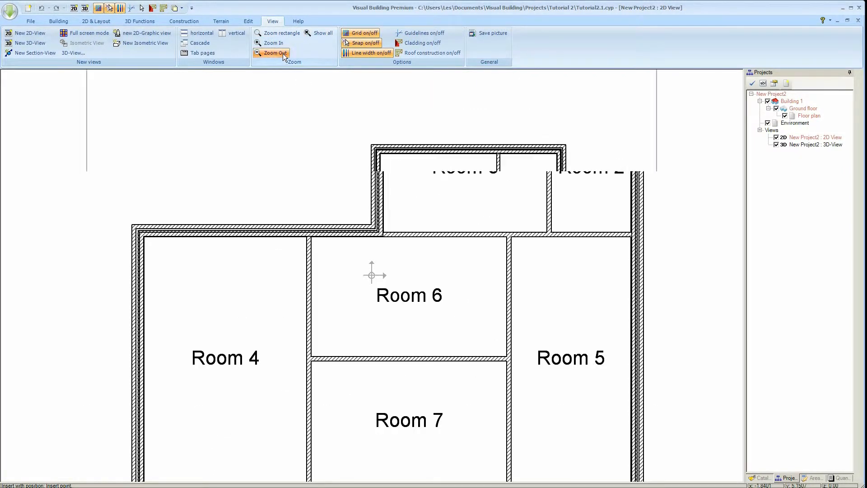
{"action": "left_click", "coordinate": [262, 245]}
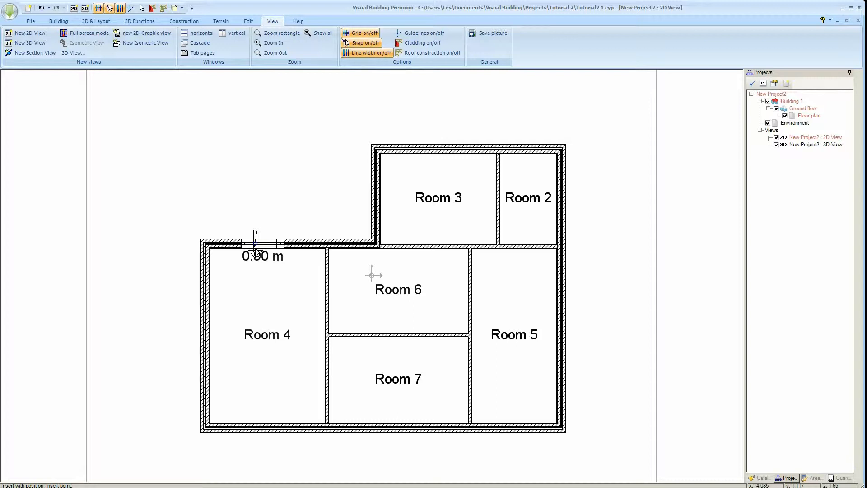
{"action": "right_click", "coordinate": [262, 245]}
{"action": "mouse_move", "coordinate": [280, 261]}
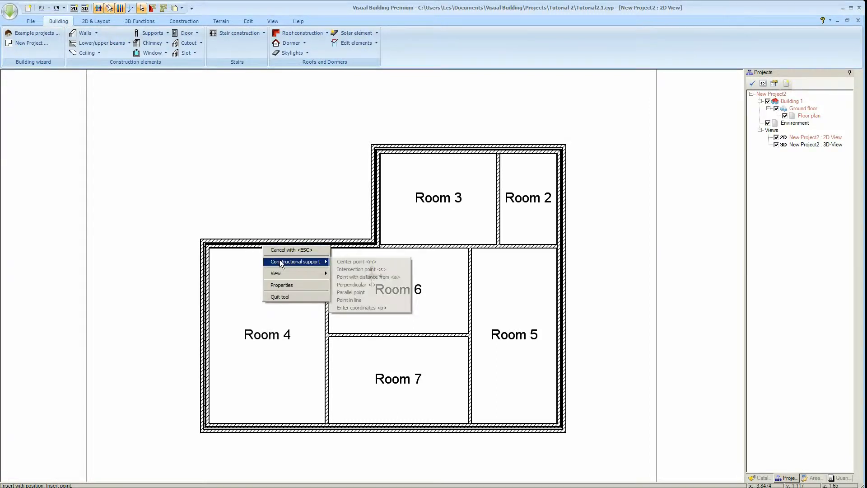
{"action": "left_click", "coordinate": [350, 263]}
{"action": "left_click", "coordinate": [213, 246]}
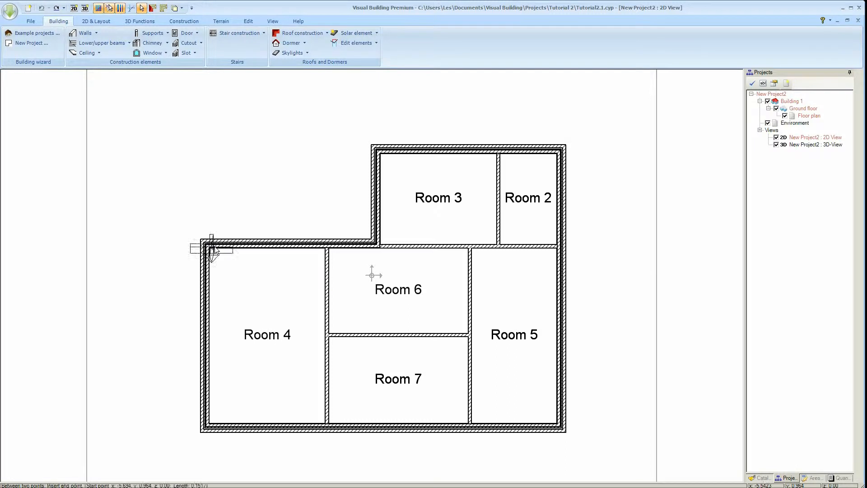
{"action": "left_click", "coordinate": [326, 252]}
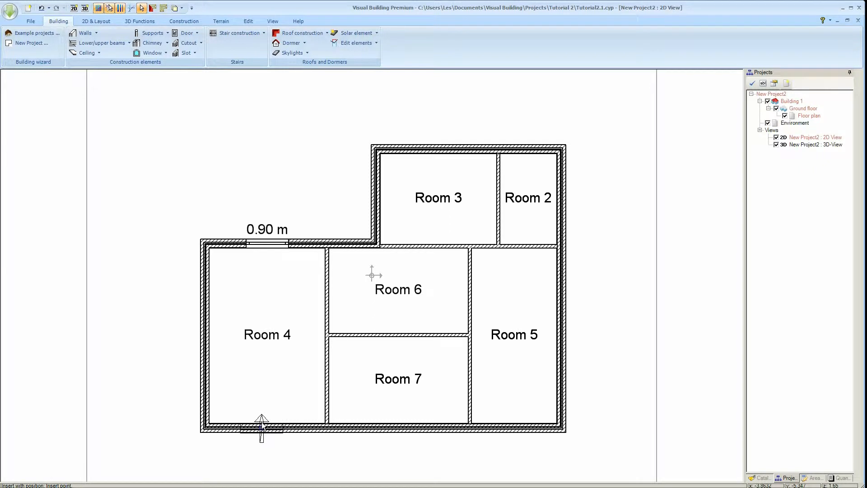
Place a window at the centre point between the two lower inner corners of Room 4, in the outer wall.
{"action": "right_click", "coordinate": [264, 424]}
{"action": "mouse_move", "coordinate": [321, 439]}
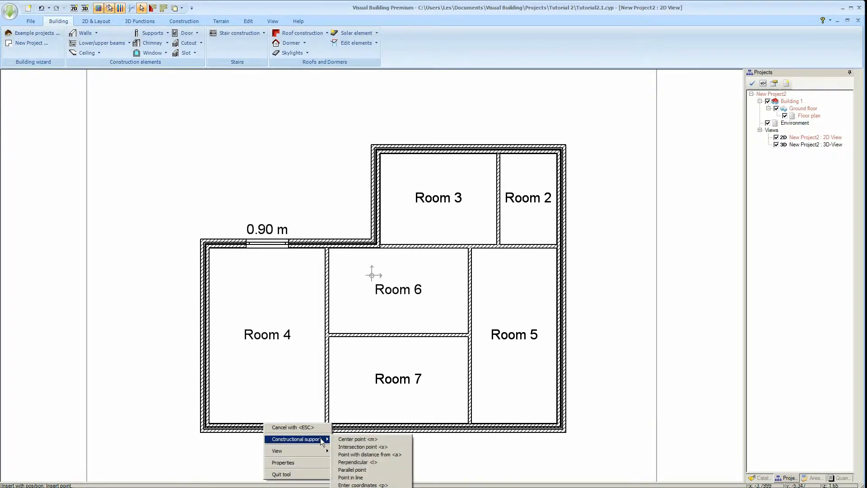
{"action": "left_click", "coordinate": [352, 440]}
{"action": "left_click", "coordinate": [214, 424]}
{"action": "left_click", "coordinate": [325, 427]}
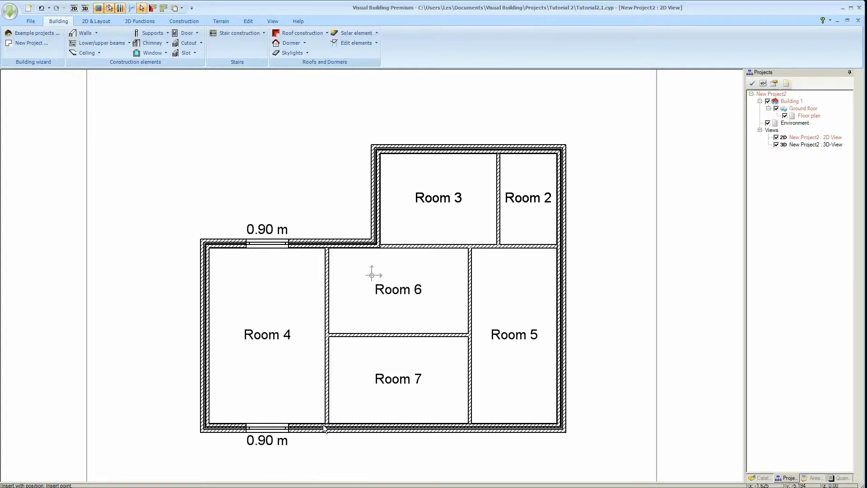
Place a window at the centre point of Room 7's lower outer wall.
{"action": "right_click", "coordinate": [394, 427]}
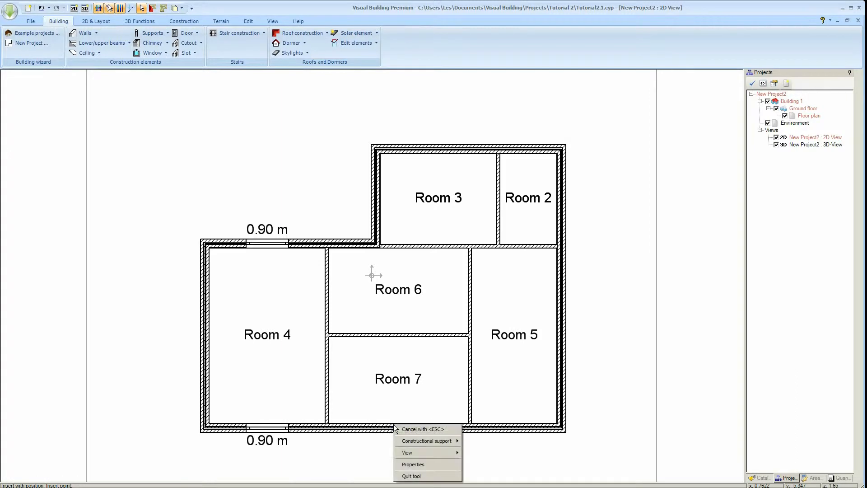
{"action": "mouse_move", "coordinate": [424, 441]}
{"action": "left_click", "coordinate": [474, 441]}
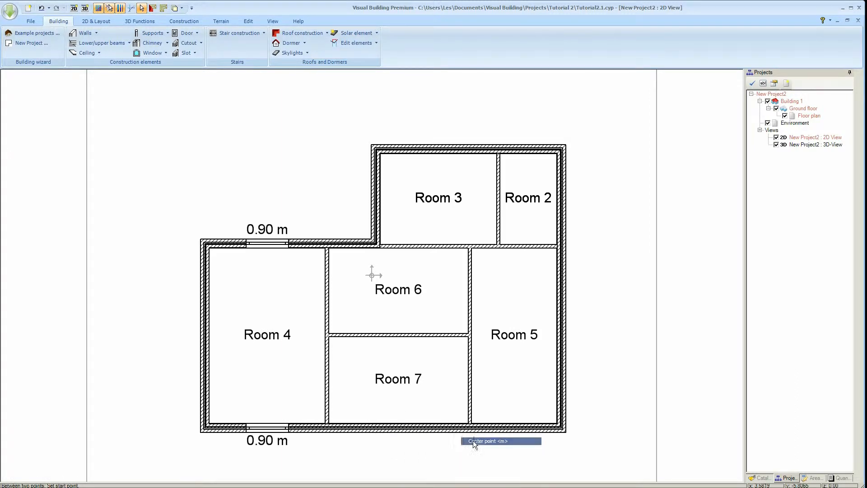
{"action": "left_click", "coordinate": [328, 427]}
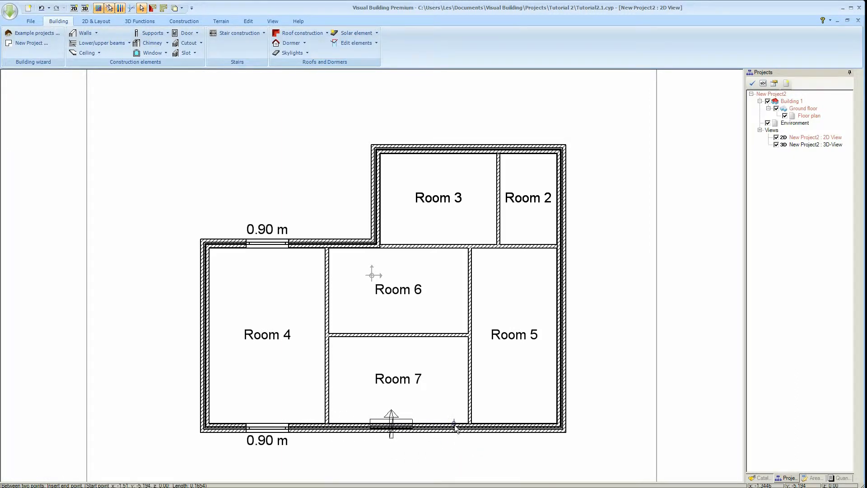
{"action": "left_click", "coordinate": [469, 427]}
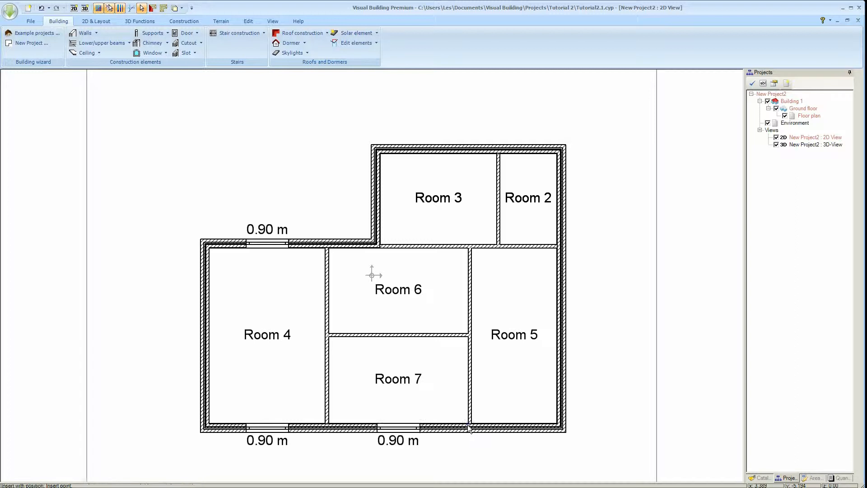
Place a window at the centre point of Room 5's lower outer wall.
{"action": "right_click", "coordinate": [515, 426]}
{"action": "mouse_move", "coordinate": [542, 442]}
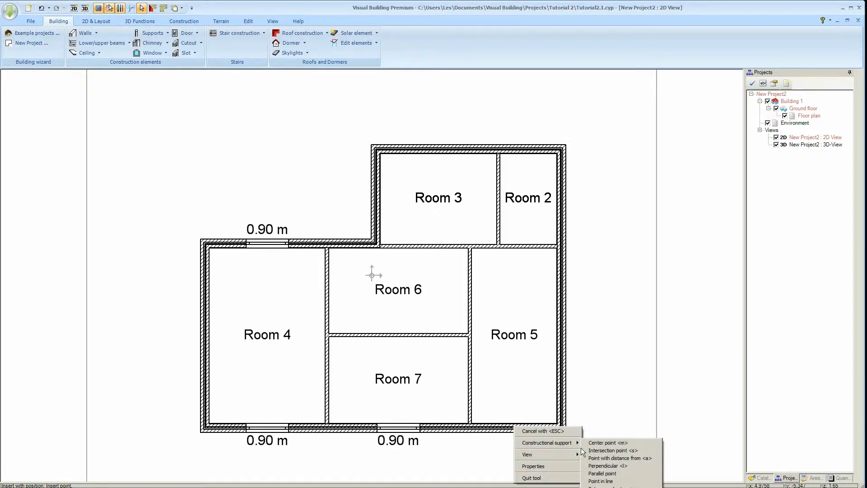
{"action": "left_click", "coordinate": [599, 445]}
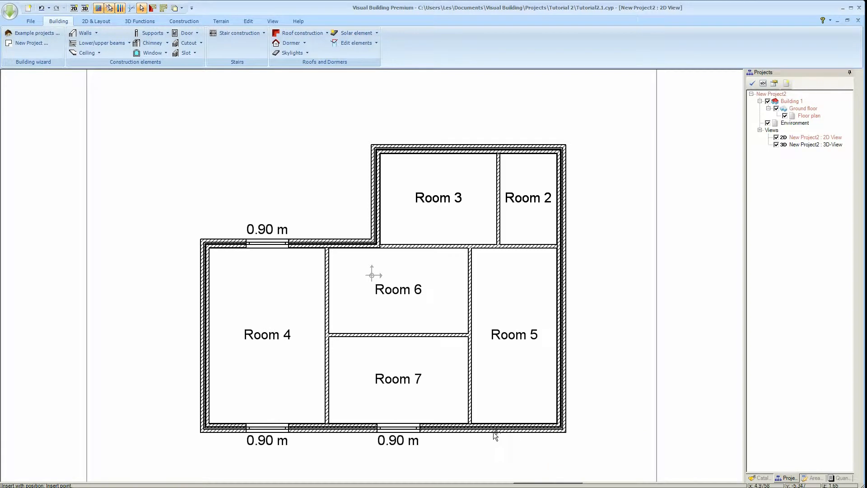
{"action": "left_click", "coordinate": [473, 425]}
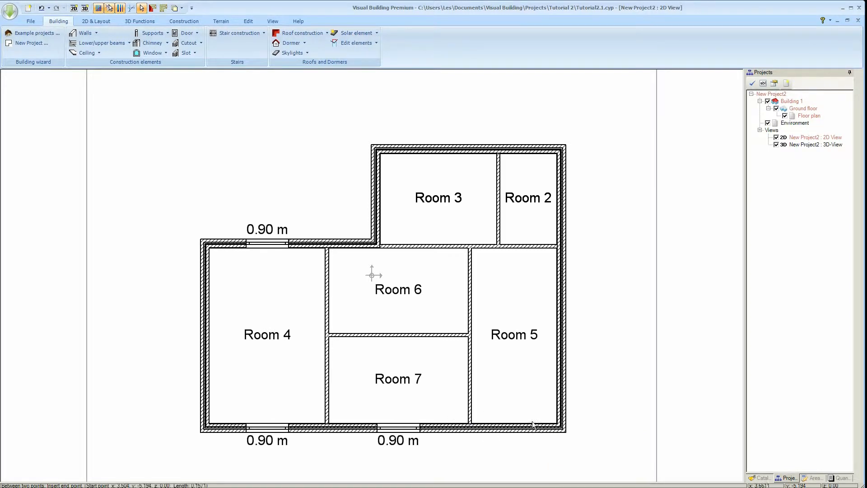
{"action": "left_click", "coordinate": [560, 426]}
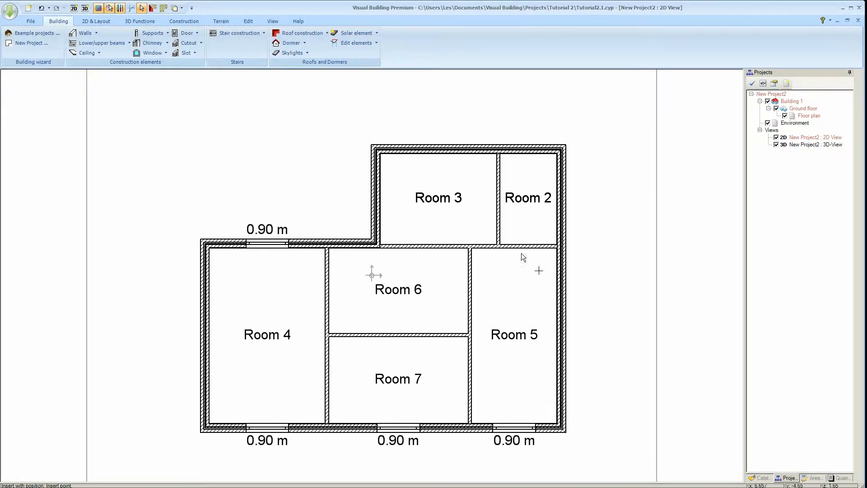
Centre one window in the upper outer wall of Room 3 and another in the upper outer wall of Room 2.
{"action": "left_click", "coordinate": [383, 155]}
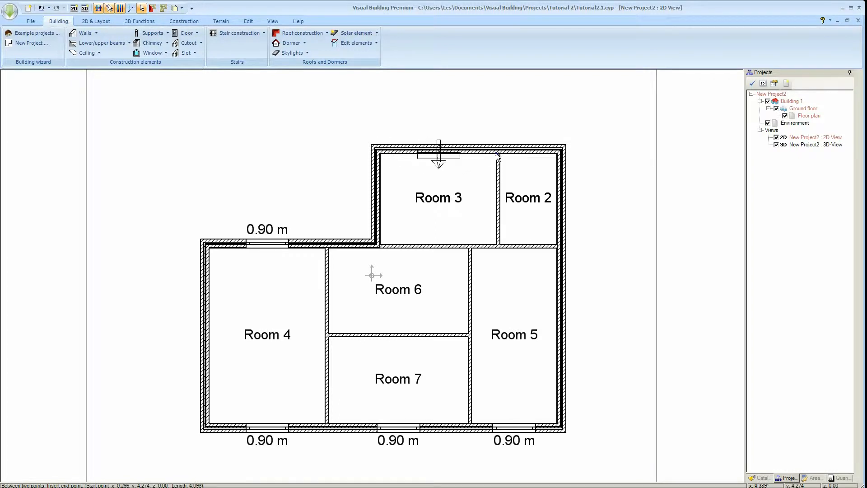
{"action": "left_click", "coordinate": [498, 156]}
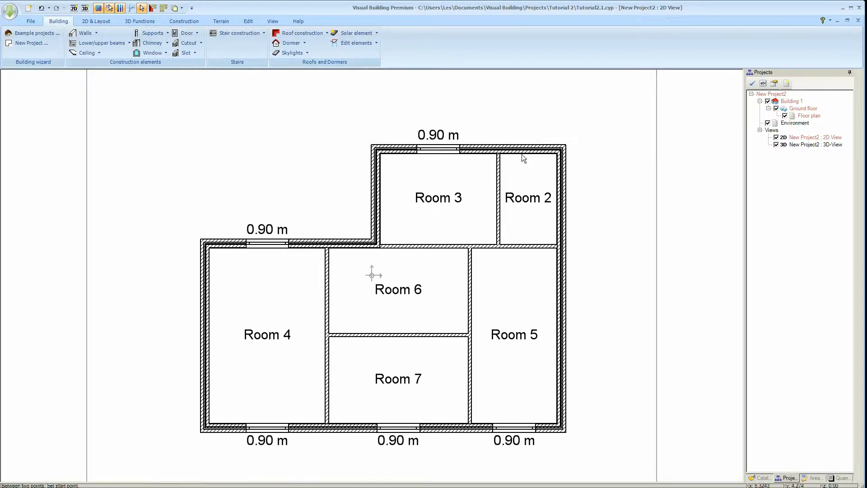
{"action": "left_click", "coordinate": [499, 156]}
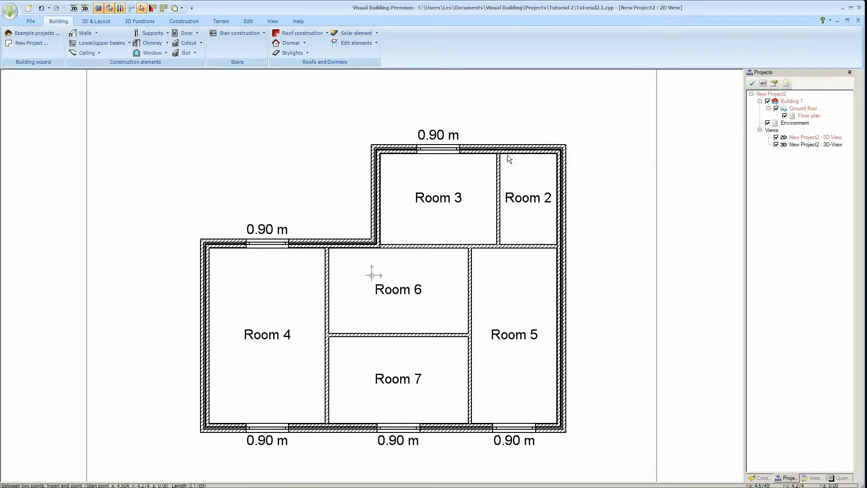
{"action": "left_click", "coordinate": [556, 155]}
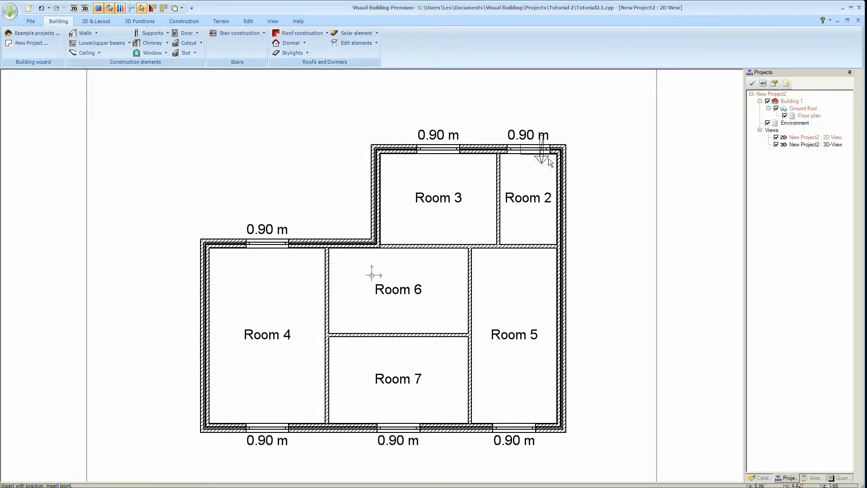
Centre a window in Room 3's left outer wall, and tile the 2D and 3D views vertically.
{"action": "left_click", "coordinate": [372, 146]}
{"action": "left_click", "coordinate": [373, 244]}
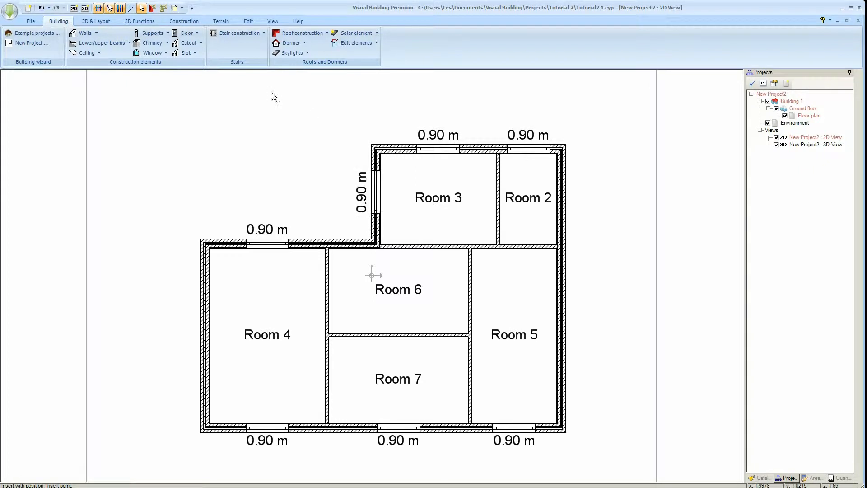
{"action": "left_click", "coordinate": [273, 21]}
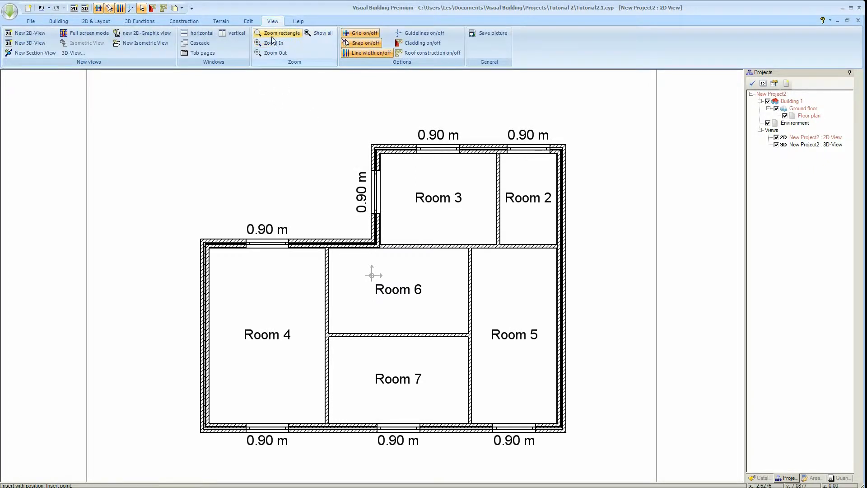
{"action": "left_click", "coordinate": [233, 33]}
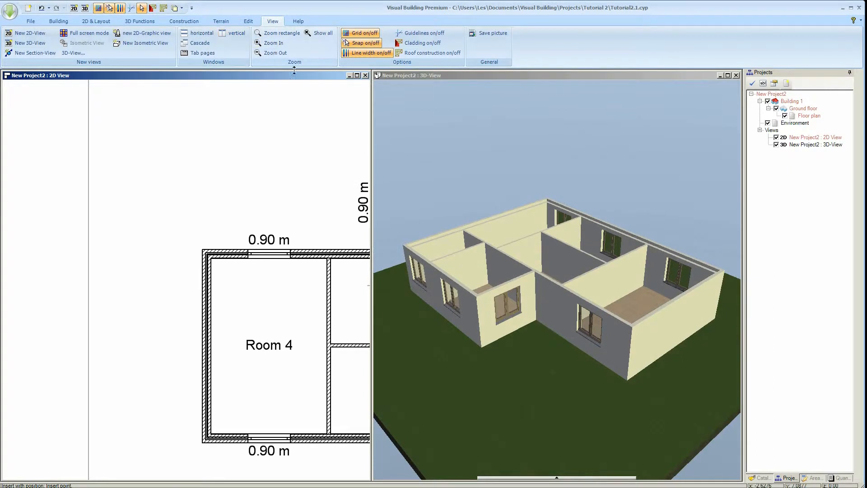
Show the entire floor plan in the 2D view and orbit the 3D model to inspect the placed windows.
{"action": "left_click", "coordinate": [321, 34]}
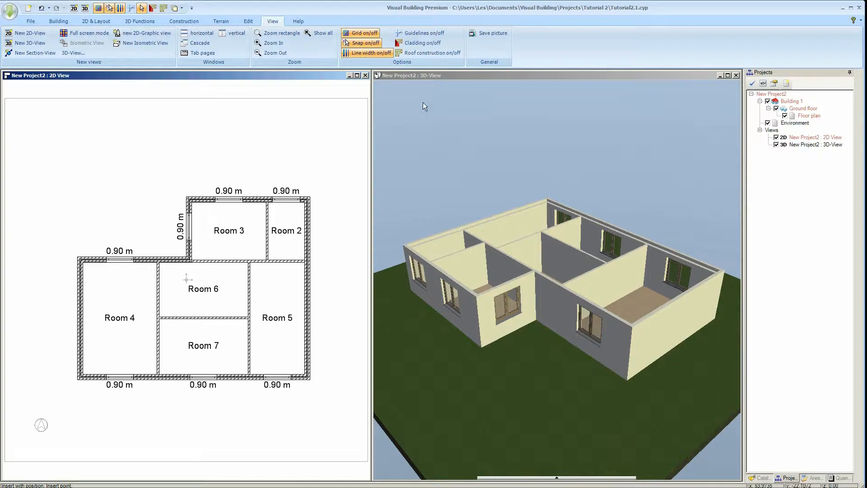
{"action": "left_click", "coordinate": [440, 77]}
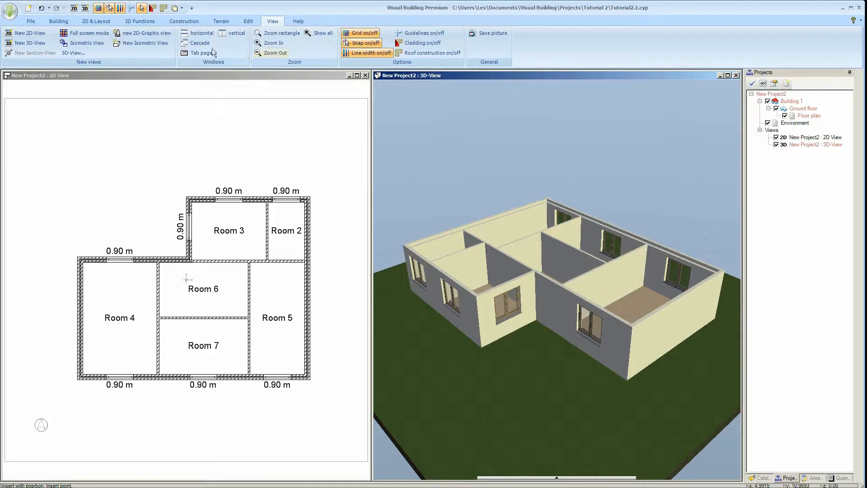
{"action": "left_click", "coordinate": [141, 7]}
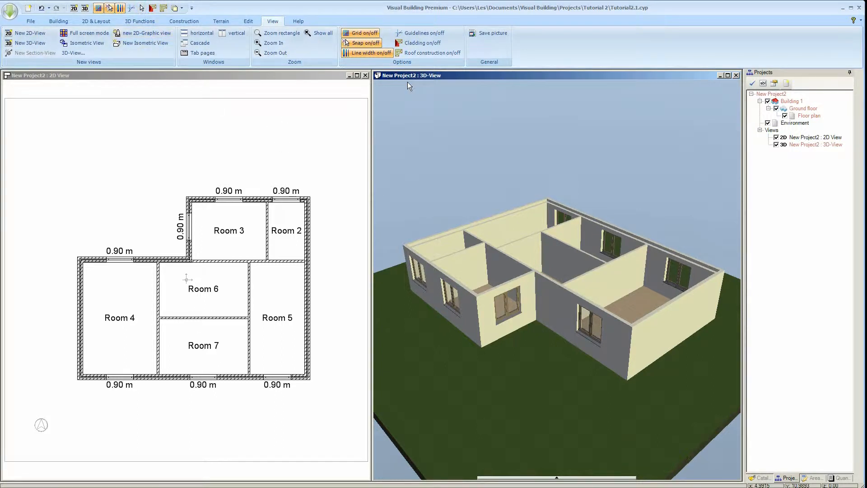
{"action": "left_click_drag", "start_coordinate": [490, 176], "coordinate": [512, 168]}
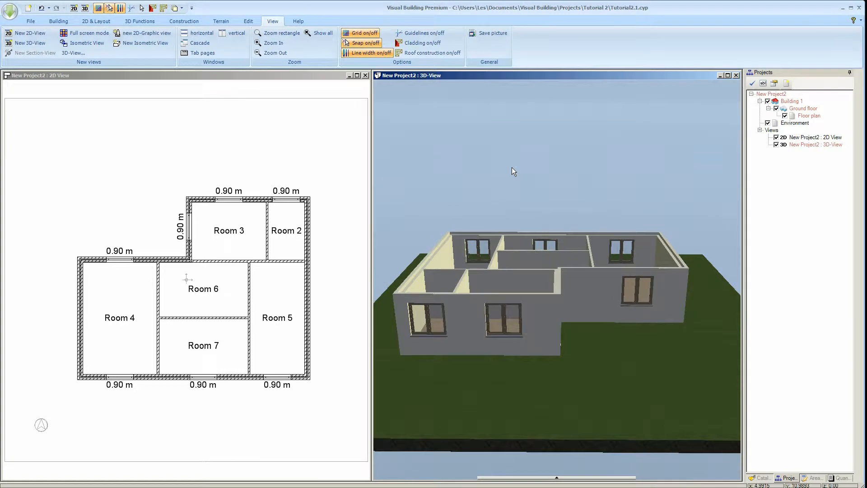
Check the construction properties of the window in Room 3's upper outer wall, leaving them unchanged.
{"action": "double_click", "coordinate": [506, 334]}
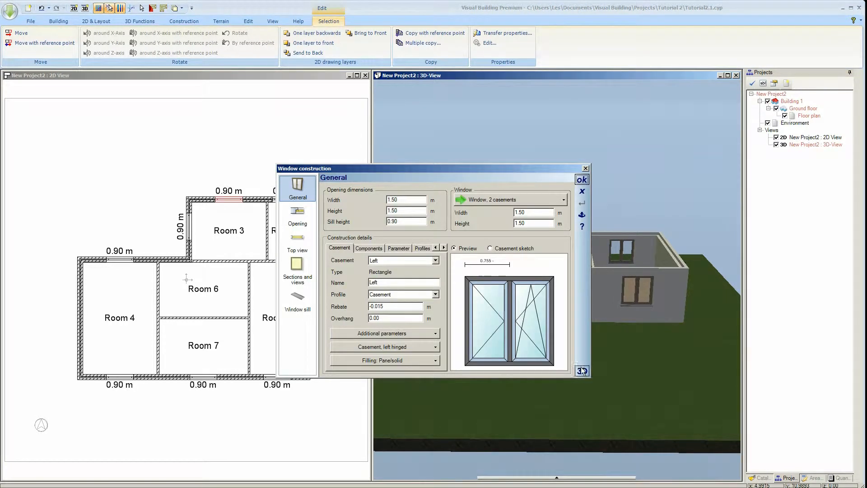
{"action": "left_click", "coordinate": [582, 191]}
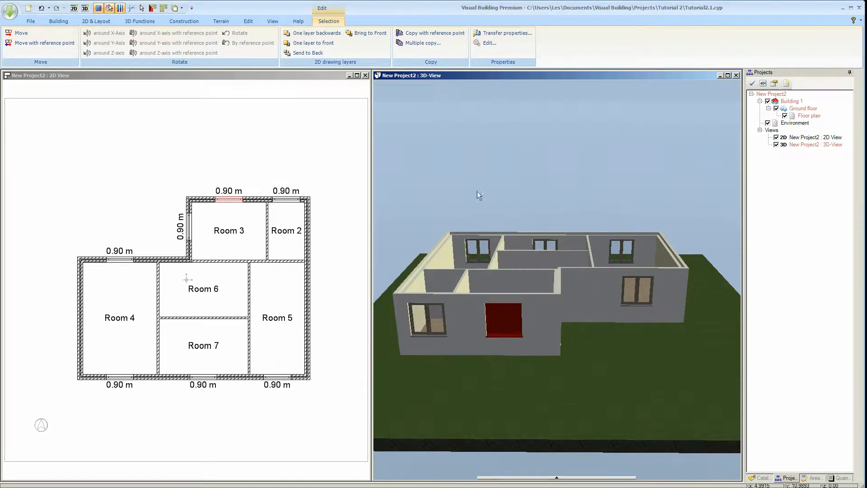
{"action": "left_click", "coordinate": [465, 188]}
{"action": "left_click_drag", "start_coordinate": [456, 188], "coordinate": [419, 200]}
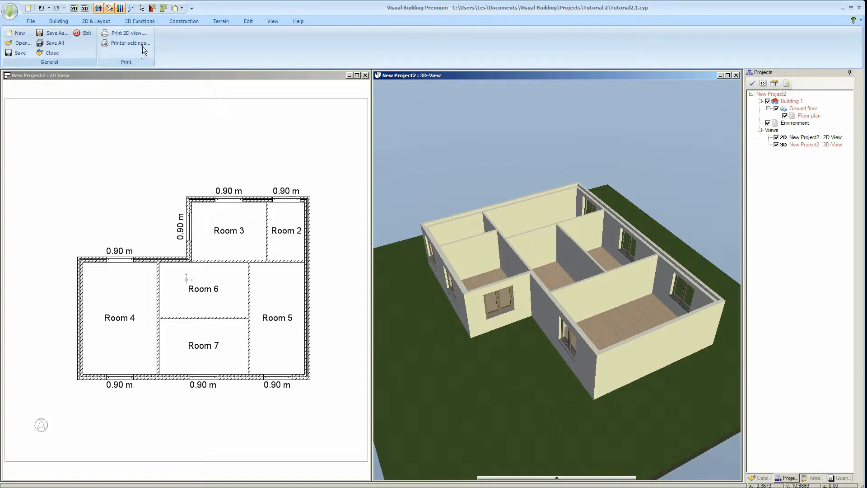
Choose Front door 1002 for the freely positioned door, with a width of 1.00 m and a height of 2.00 m.
{"action": "left_click", "coordinate": [63, 21]}
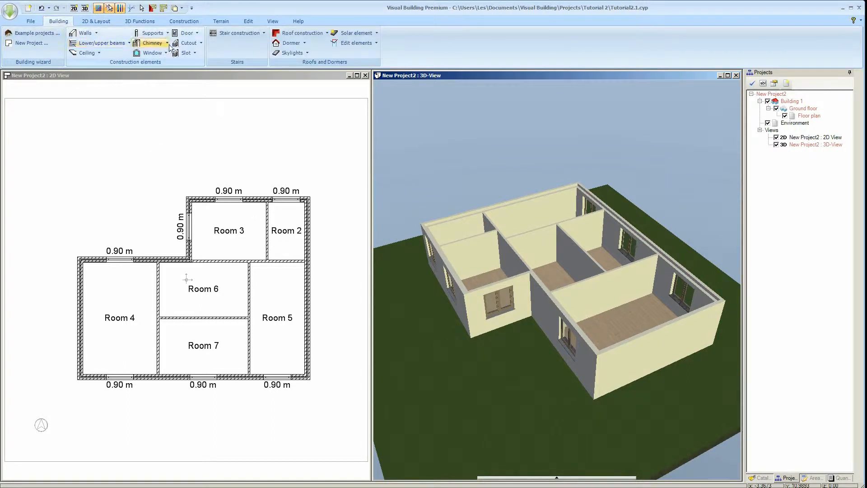
{"action": "left_click", "coordinate": [184, 33]}
{"action": "mouse_move", "coordinate": [196, 45]}
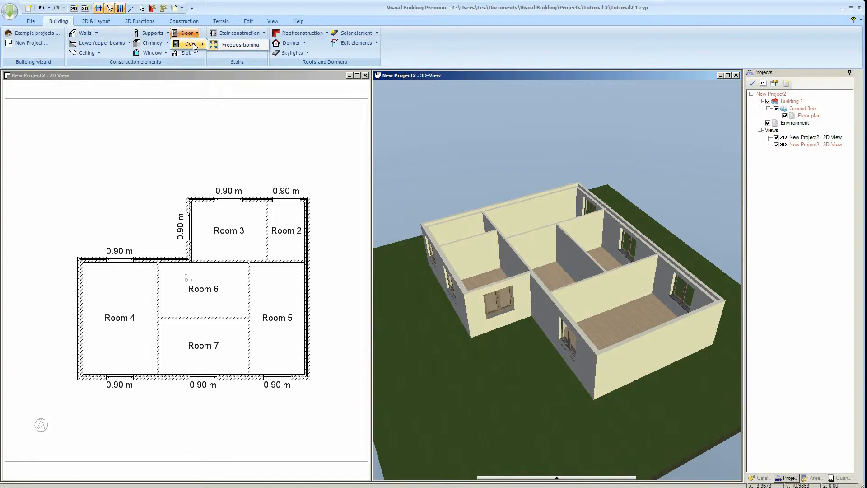
{"action": "left_click", "coordinate": [226, 45]}
{"action": "left_click", "coordinate": [429, 301]}
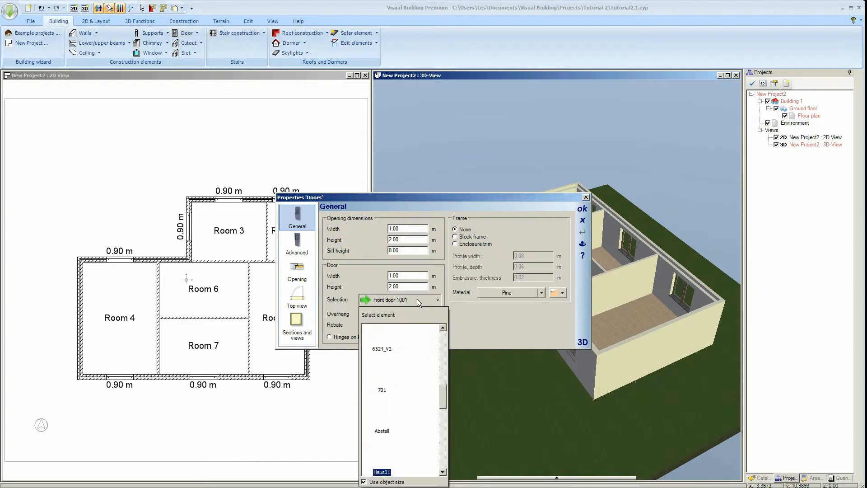
{"action": "left_click_drag", "start_coordinate": [443, 401], "coordinate": [442, 416]}
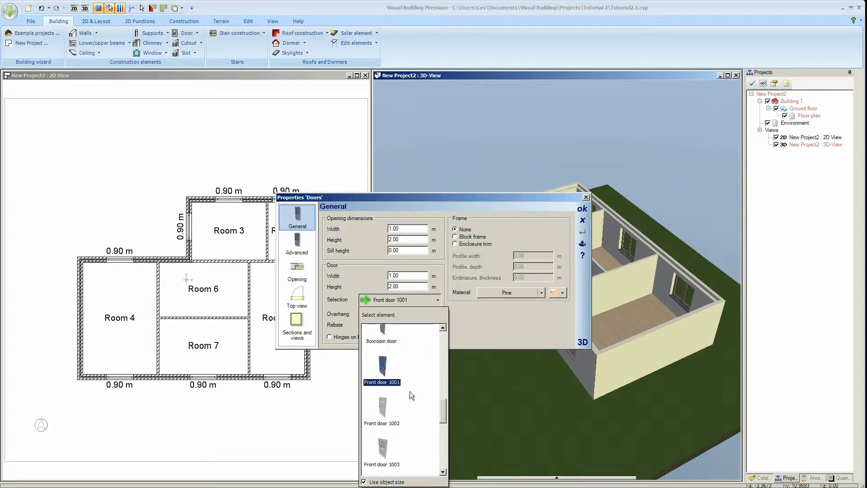
{"action": "left_click", "coordinate": [383, 409]}
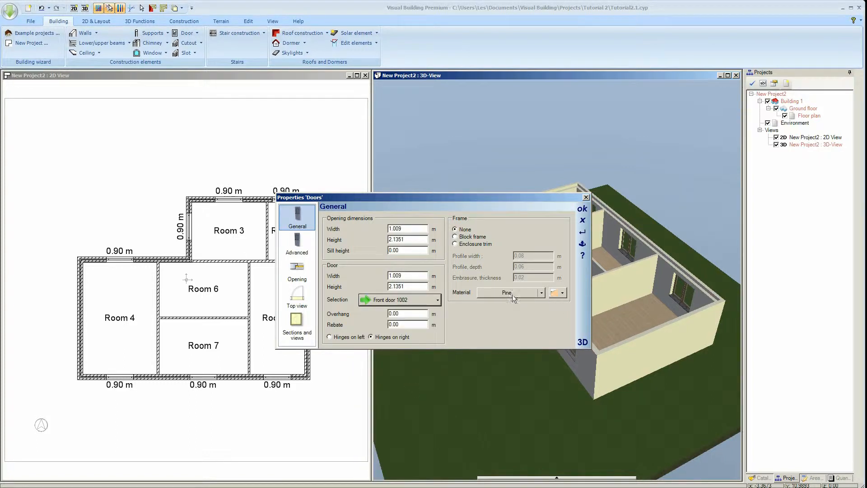
{"action": "left_click", "coordinate": [406, 228]}
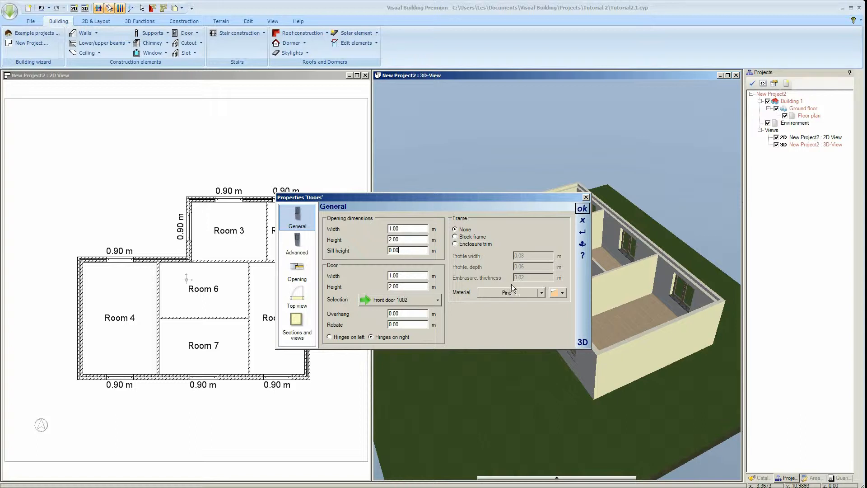
Preview the front door in 3D and apply the door settings.
{"action": "left_click", "coordinate": [586, 344]}
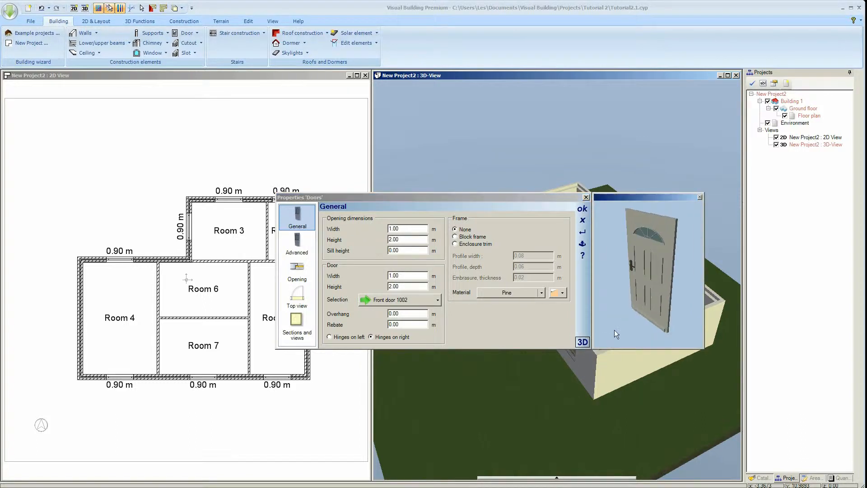
{"action": "left_click_drag", "start_coordinate": [633, 323], "coordinate": [614, 322]}
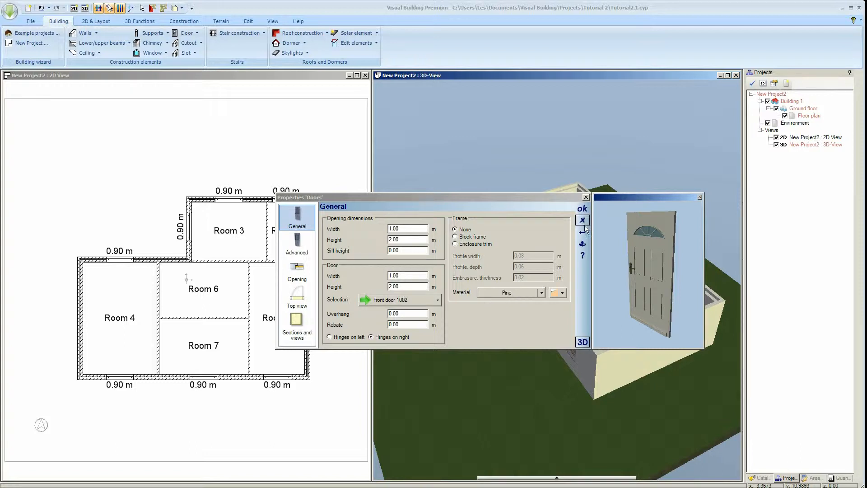
{"action": "left_click", "coordinate": [584, 244]}
{"action": "left_click", "coordinate": [586, 209]}
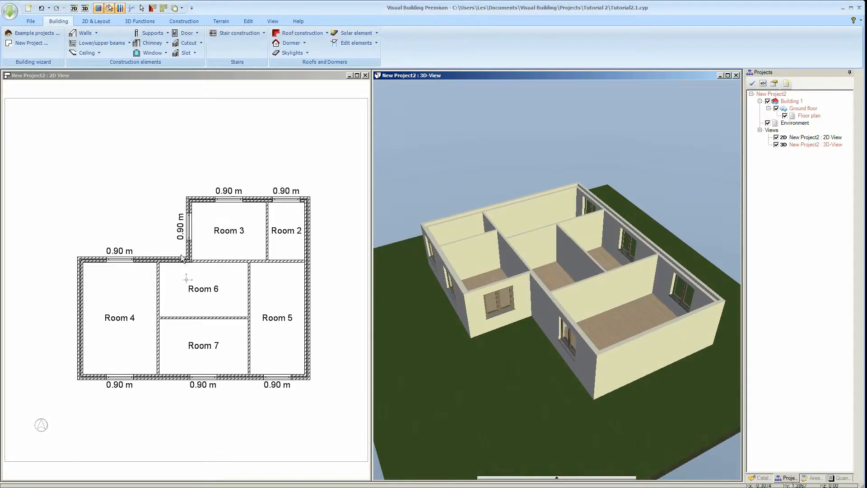
{"action": "left_click", "coordinate": [195, 33]}
{"action": "mouse_move", "coordinate": [191, 43]}
{"action": "left_click", "coordinate": [239, 45]}
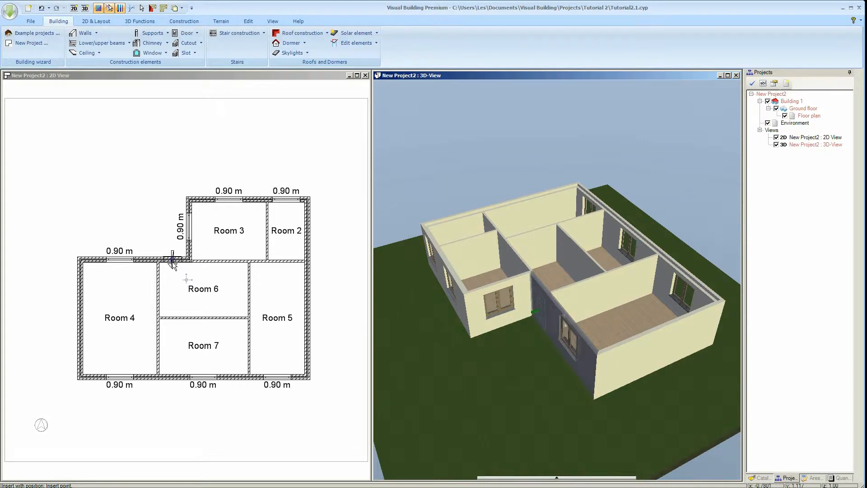
{"action": "right_click", "coordinate": [172, 262]}
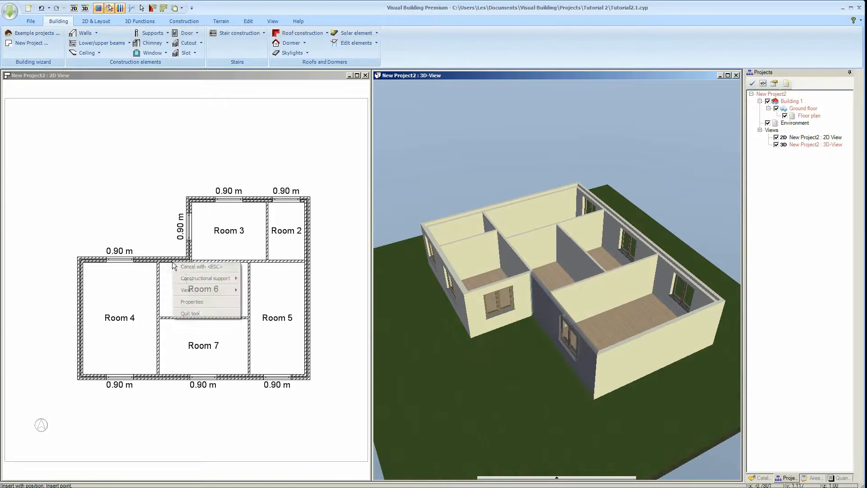
{"action": "mouse_move", "coordinate": [185, 278]}
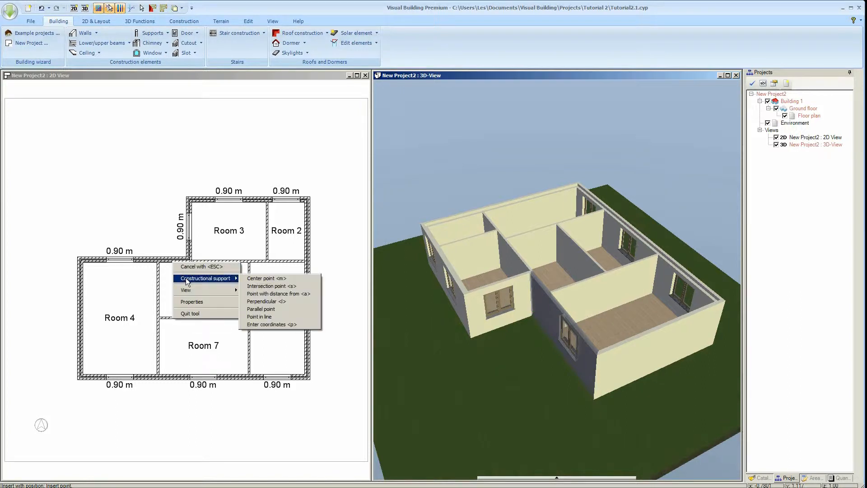
{"action": "left_click", "coordinate": [265, 278]}
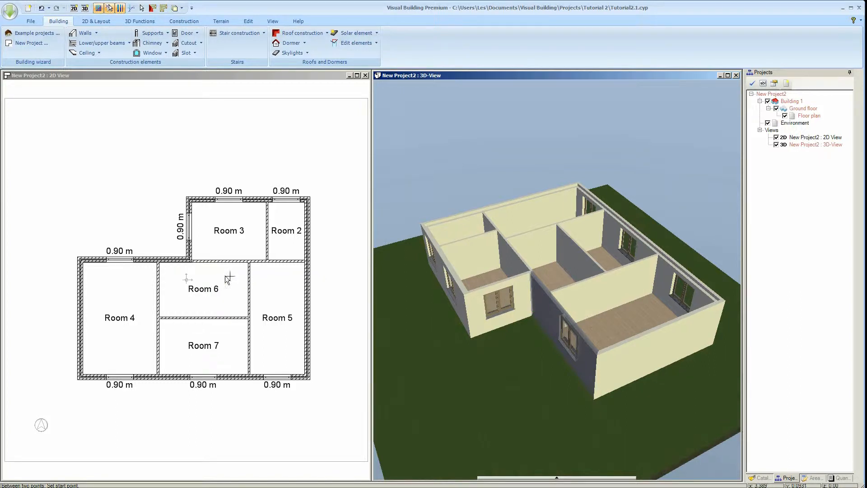
{"action": "left_click", "coordinate": [163, 261]}
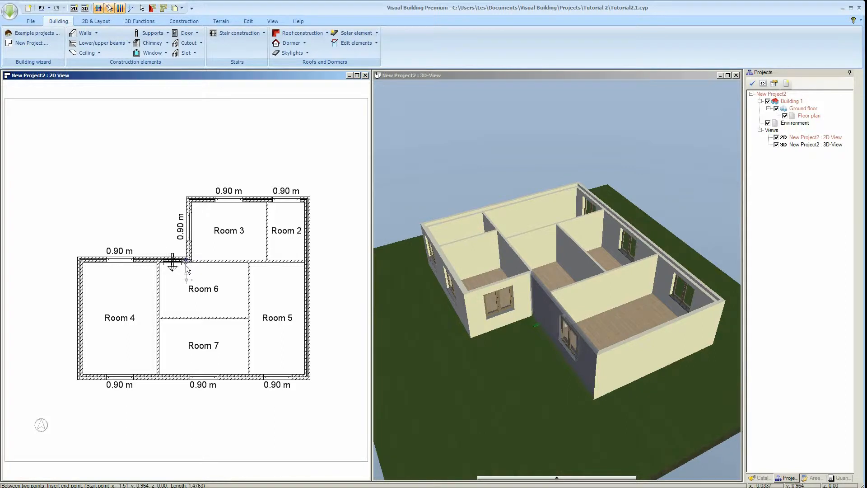
{"action": "key", "text": "Escape"}
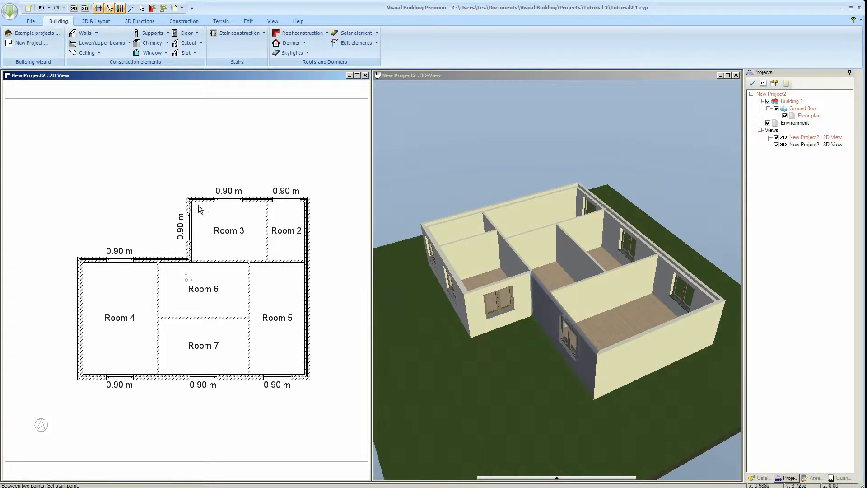
Enlarge the 2D plan around Room 6 and turn on the guidelines.
{"action": "left_click", "coordinate": [273, 21]}
{"action": "left_click", "coordinate": [270, 43]}
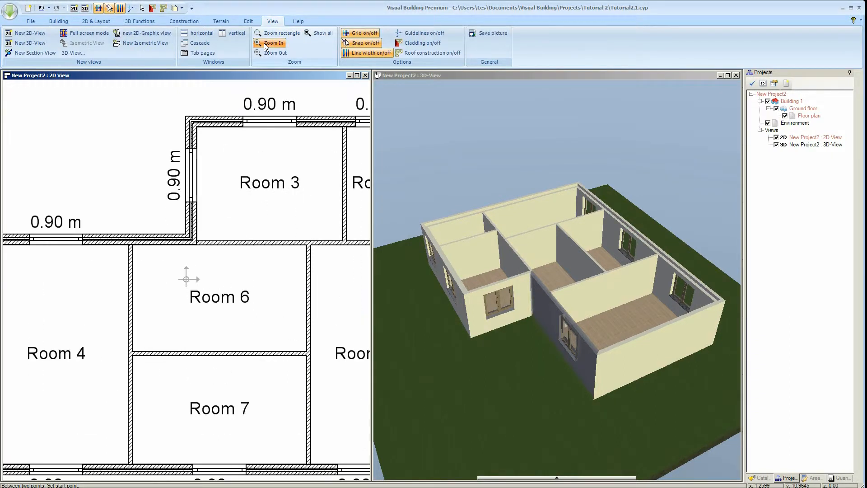
{"action": "left_click", "coordinate": [269, 43]}
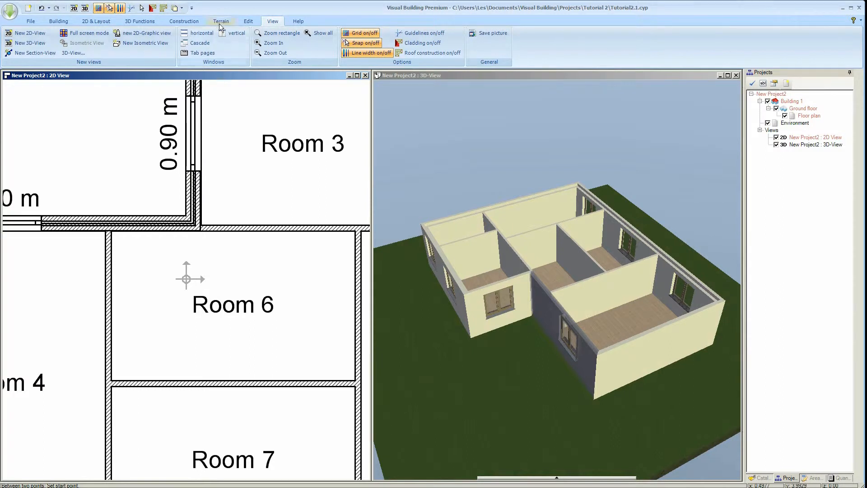
{"action": "left_click", "coordinate": [130, 8]}
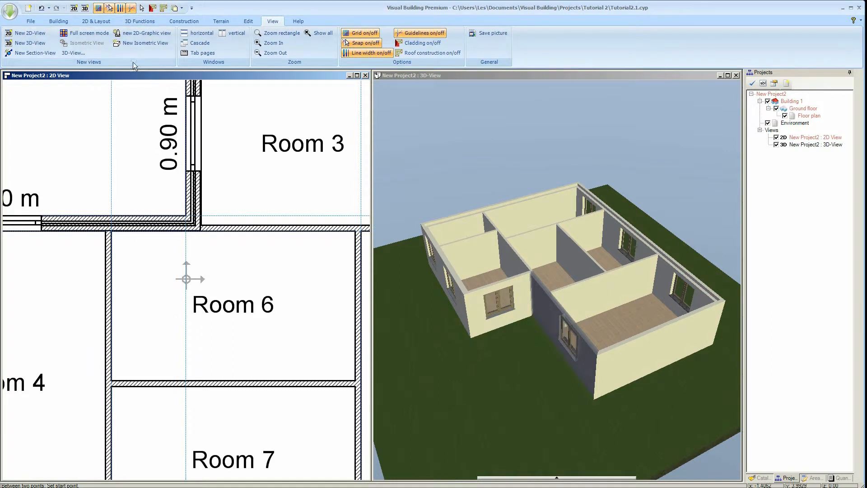
Place the front door in Room 6's upper outer wall, centred between the Room 4 partition and the guideline along Room 3's outer wall face.
{"action": "left_click", "coordinate": [59, 21]}
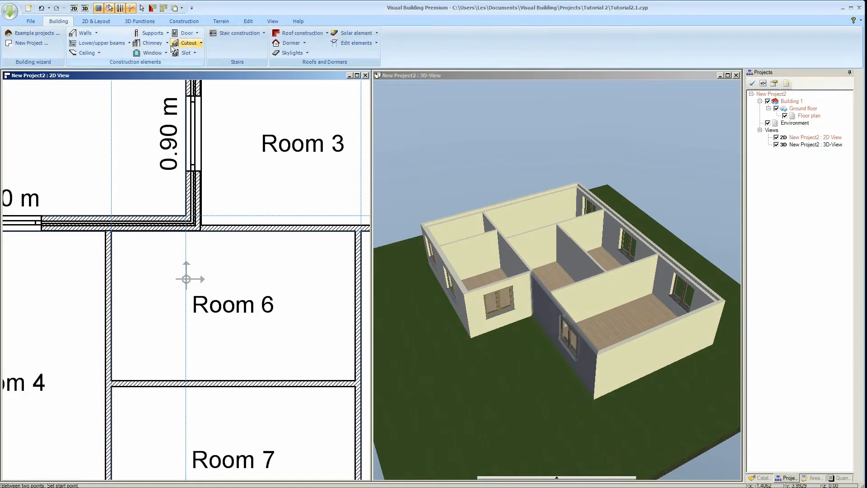
{"action": "left_click", "coordinate": [181, 33]}
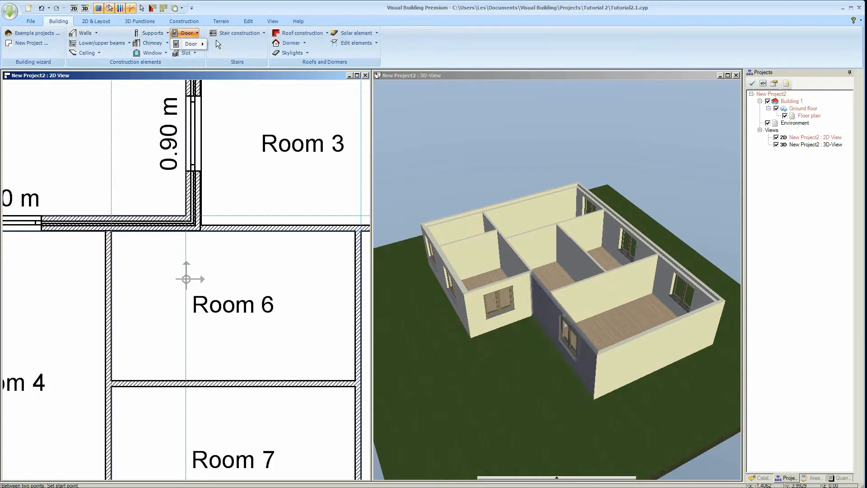
{"action": "left_click", "coordinate": [227, 48]}
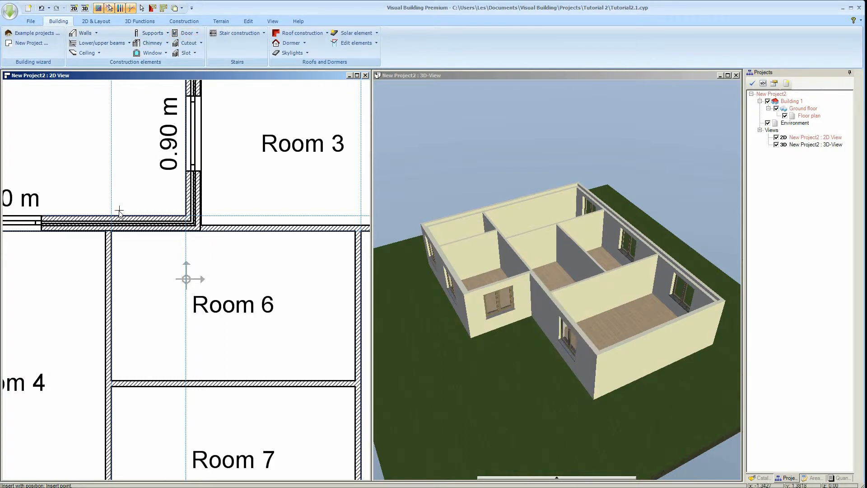
{"action": "right_click", "coordinate": [150, 229]}
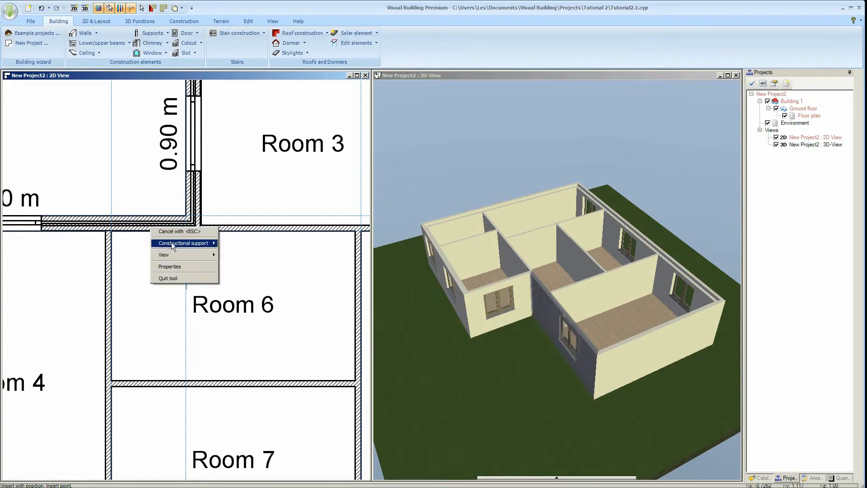
{"action": "mouse_move", "coordinate": [188, 244]}
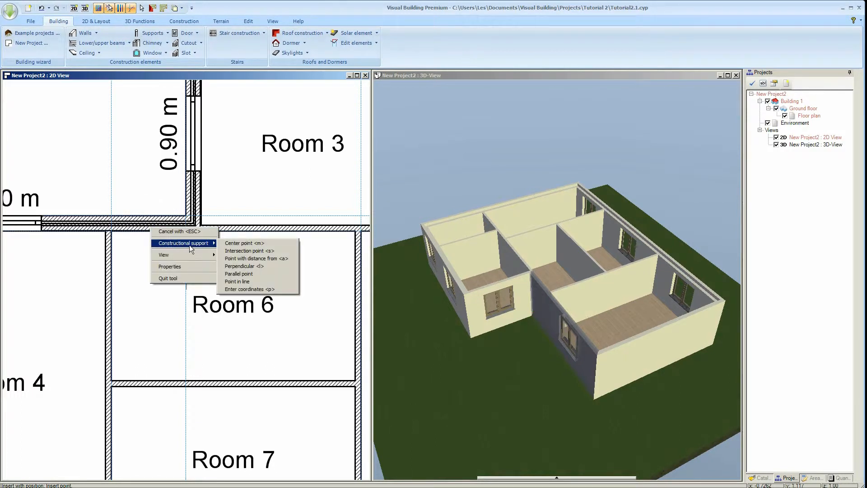
{"action": "left_click", "coordinate": [247, 244]}
{"action": "left_click", "coordinate": [112, 231]}
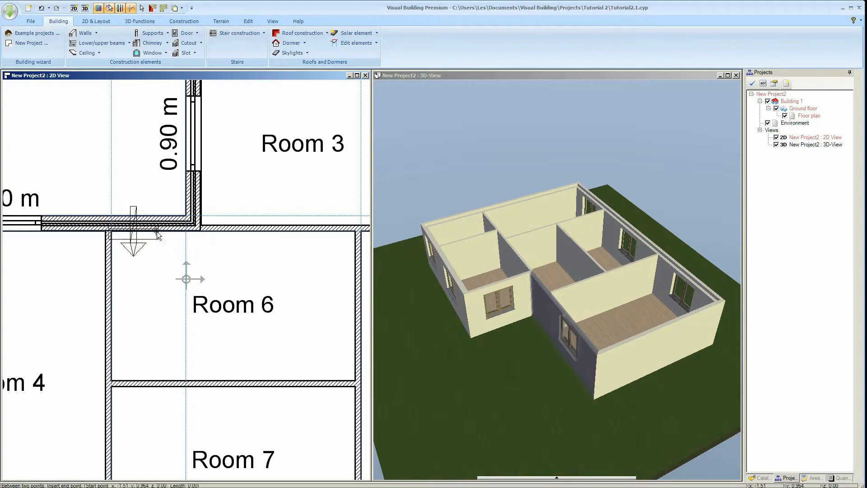
{"action": "left_click", "coordinate": [185, 232]}
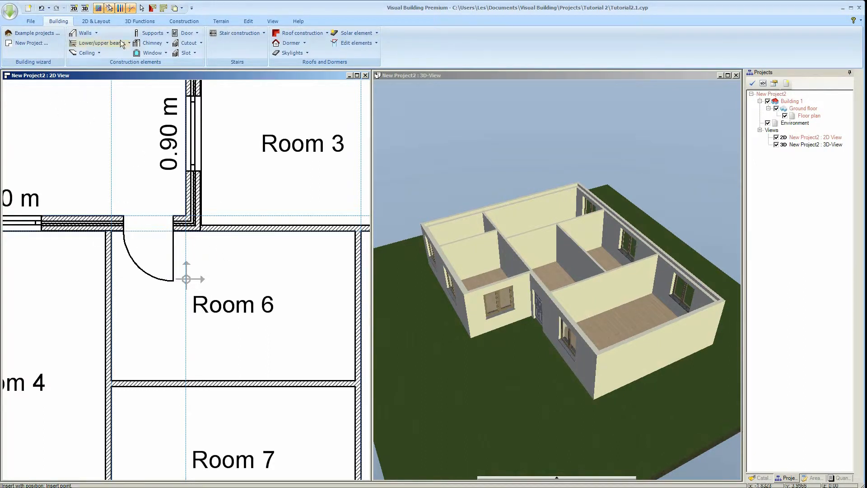
End door placement and change Room 6's front door to hinges on the left.
{"action": "left_click", "coordinate": [142, 8]}
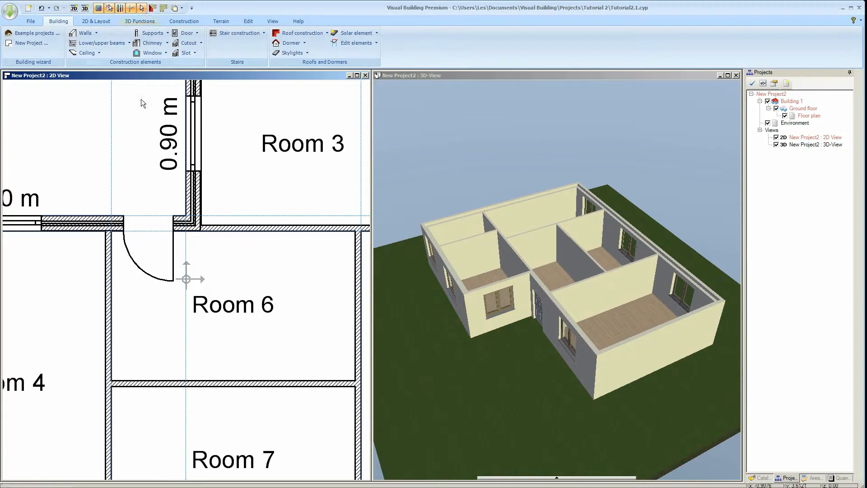
{"action": "left_click", "coordinate": [156, 261]}
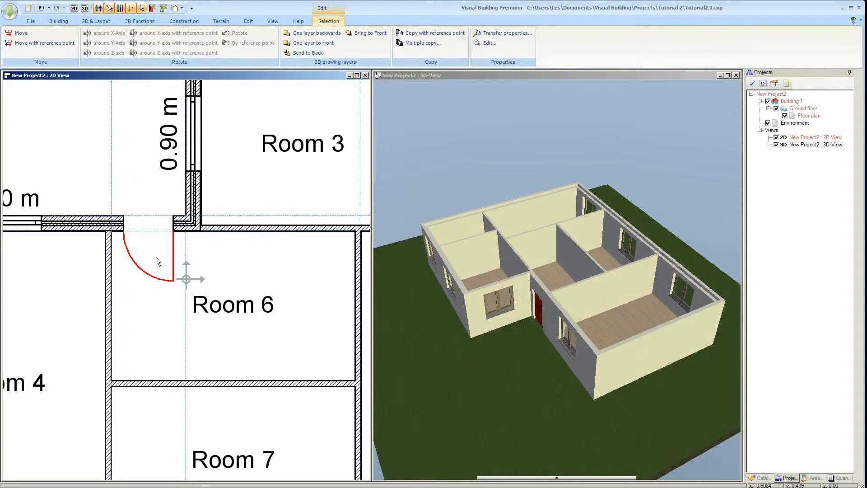
{"action": "double_click", "coordinate": [156, 258]}
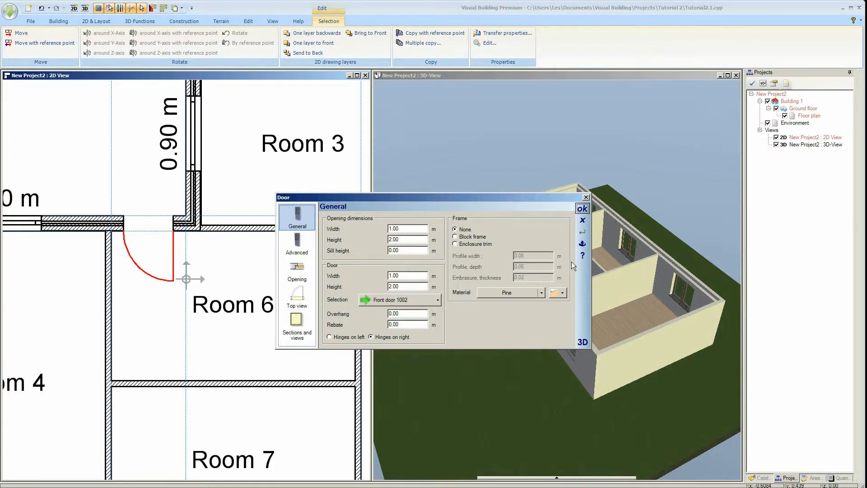
{"action": "left_click", "coordinate": [329, 337]}
{"action": "left_click", "coordinate": [582, 208]}
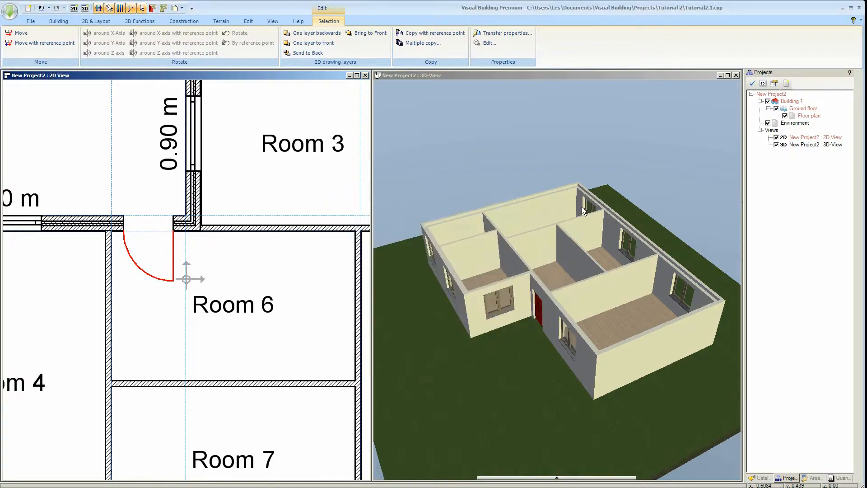
Switch the front door's opening direction to the outside and back into Room 6.
{"action": "left_click", "coordinate": [151, 255]}
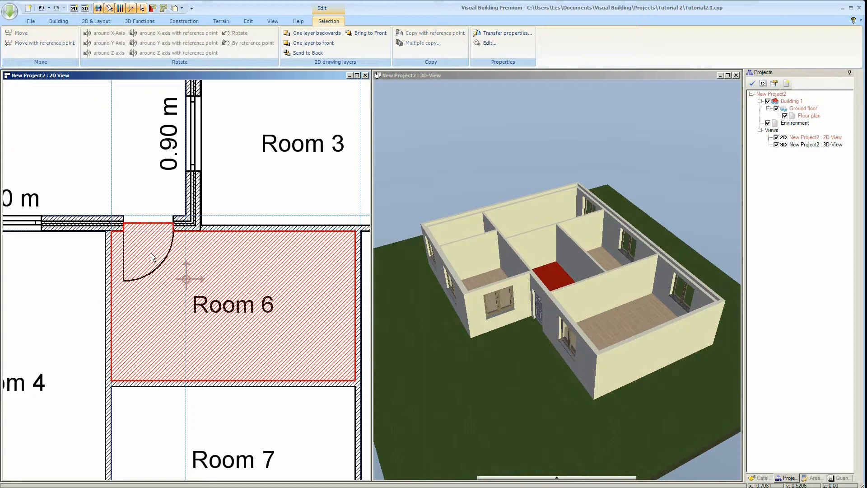
{"action": "left_click", "coordinate": [151, 256]}
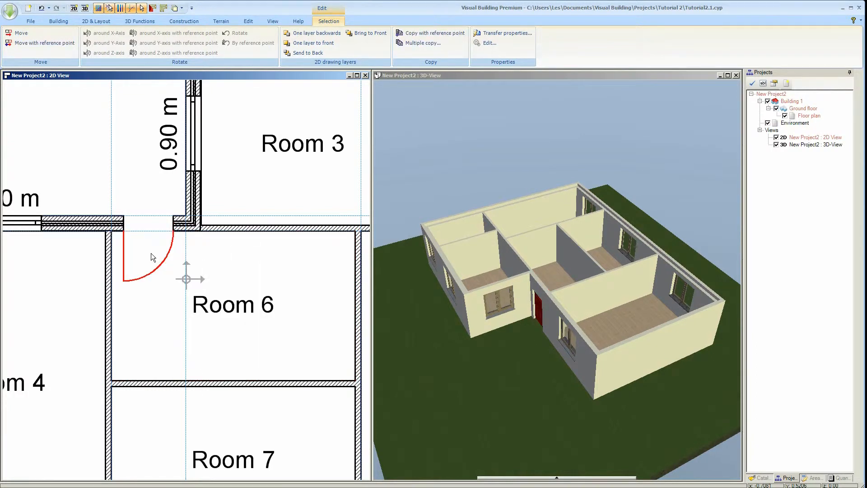
{"action": "right_click", "coordinate": [152, 257]}
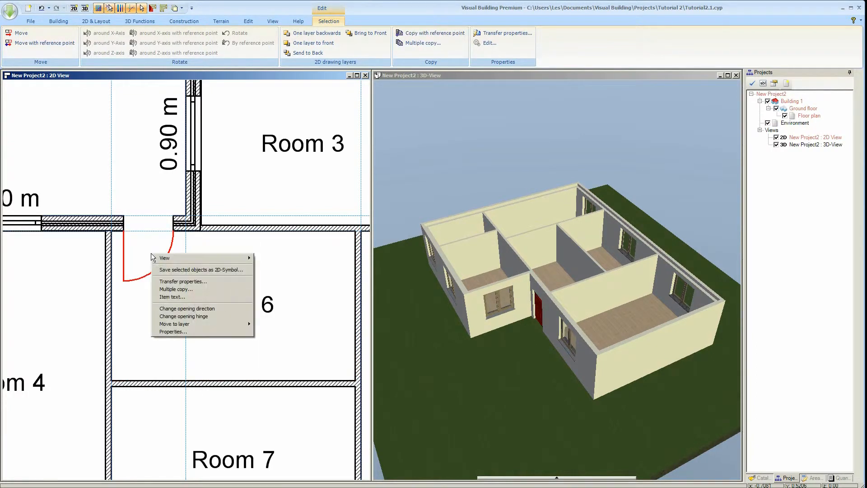
{"action": "left_click", "coordinate": [185, 308]}
{"action": "right_click", "coordinate": [156, 204]}
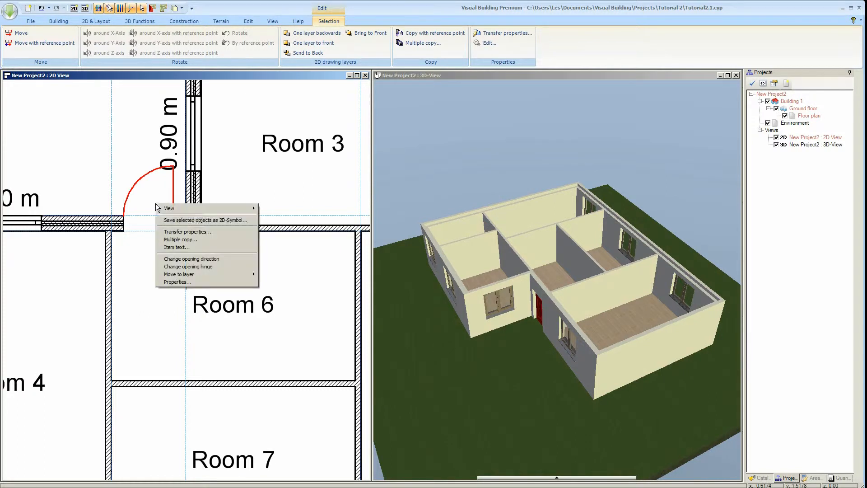
{"action": "left_click", "coordinate": [180, 262]}
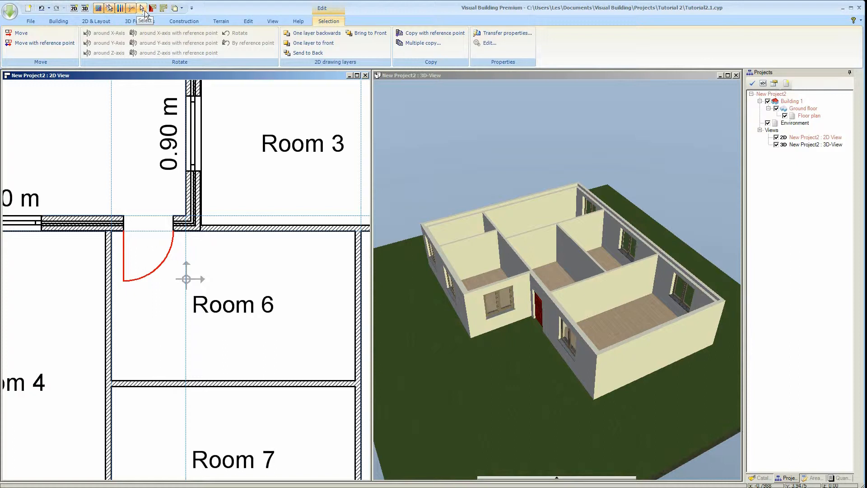
Set the height of Room 3's window beside the front door to 1.10 m.
{"action": "left_click", "coordinate": [413, 200]}
{"action": "left_click_drag", "start_coordinate": [413, 200], "coordinate": [471, 214]}
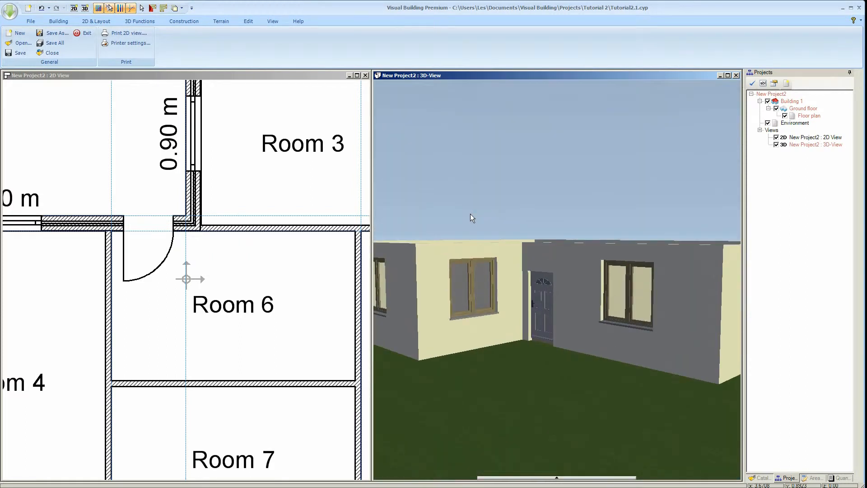
{"action": "left_click", "coordinate": [479, 265]}
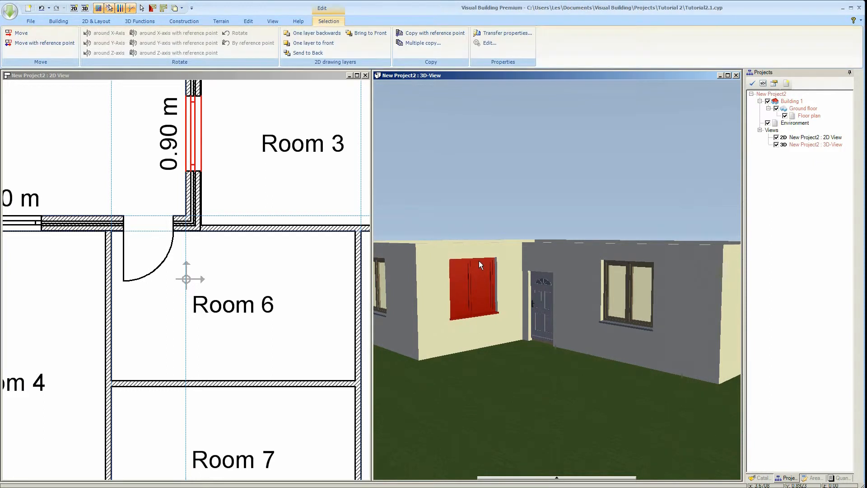
{"action": "double_click", "coordinate": [479, 261]}
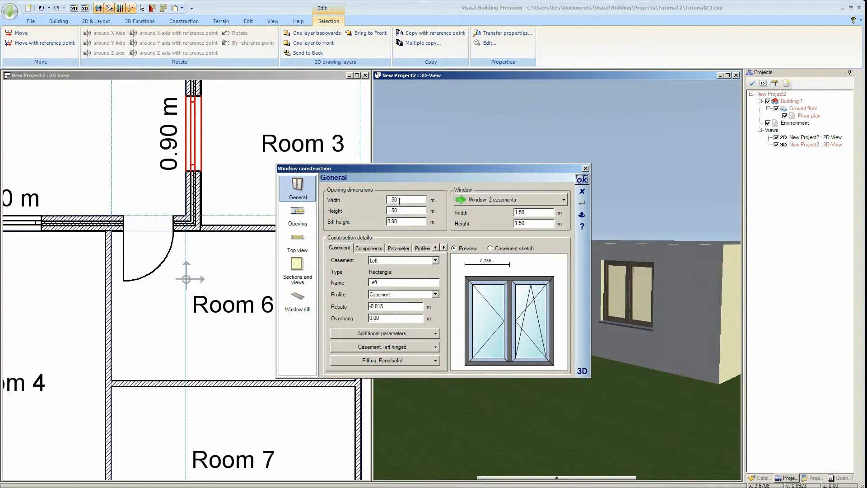
{"action": "left_click_drag", "start_coordinate": [399, 212], "coordinate": [393, 214]}
{"action": "type", "text": "10"}
{"action": "left_click", "coordinate": [581, 179]}
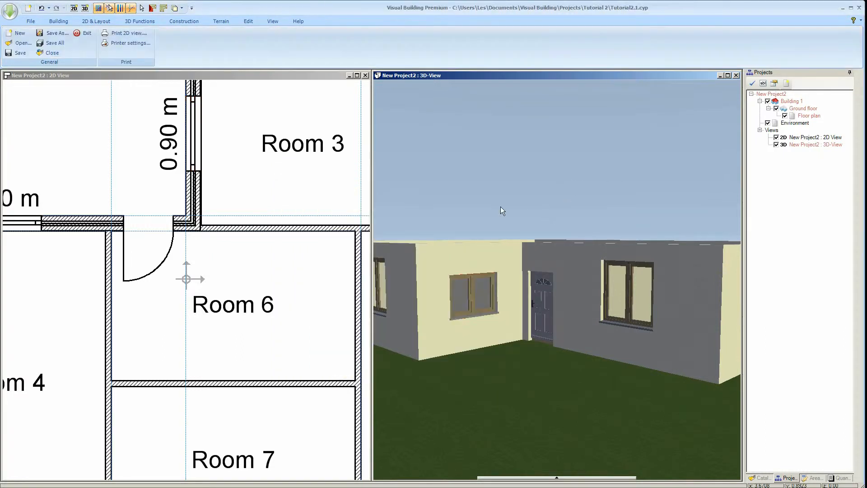
Transfer all properties of Room 3's window beside the front door to all windows on the current layer.
{"action": "left_click_drag", "start_coordinate": [477, 206], "coordinate": [485, 205]}
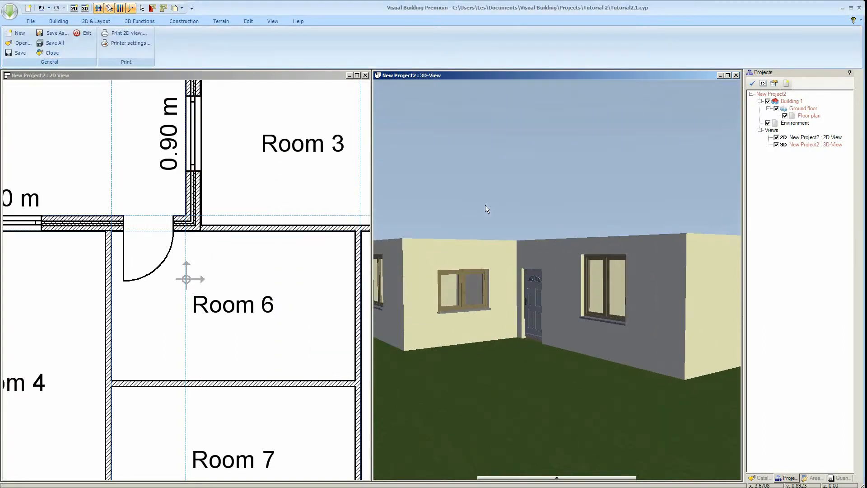
{"action": "left_click", "coordinate": [463, 309]}
{"action": "right_click", "coordinate": [463, 310]}
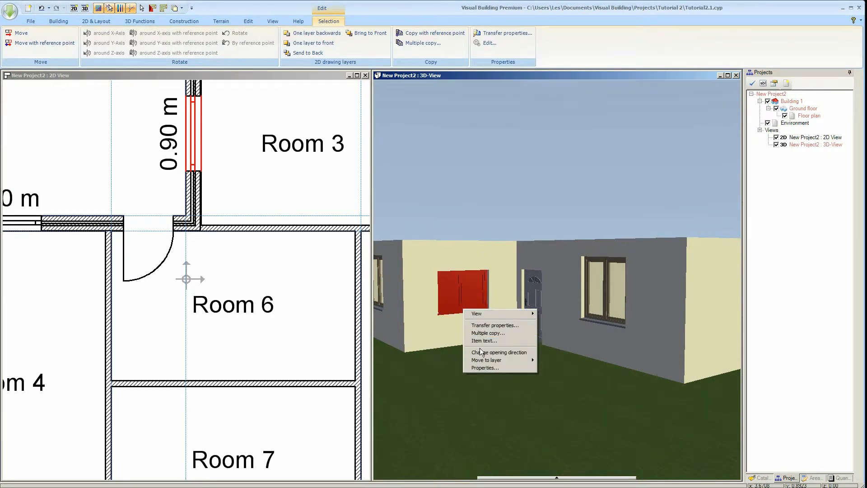
{"action": "left_click", "coordinate": [496, 326]}
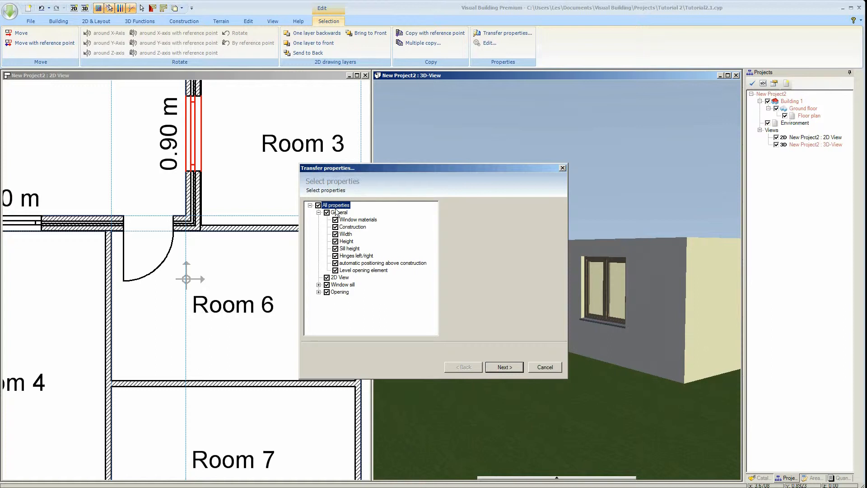
{"action": "left_click", "coordinate": [504, 367]}
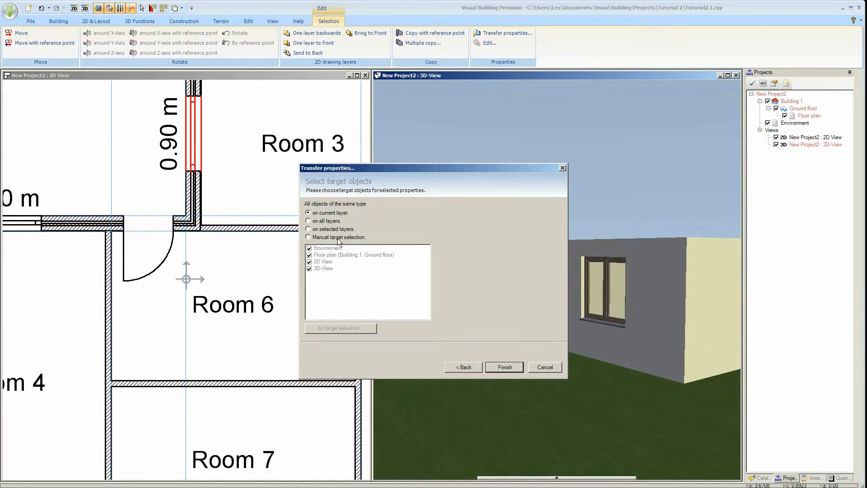
{"action": "left_click", "coordinate": [505, 367]}
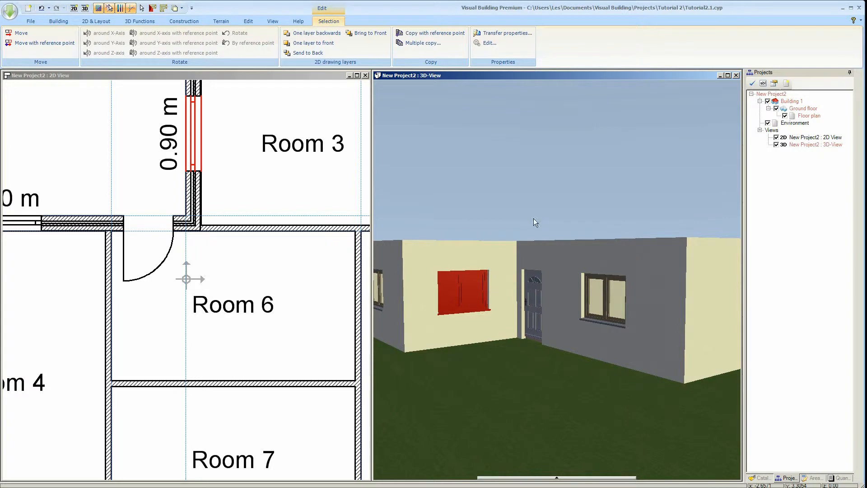
Set the ground floor's rough height to 2.3 m.
{"action": "left_click", "coordinate": [523, 204]}
{"action": "mouse_move", "coordinate": [508, 196]}
{"action": "left_mouse_down"}
{"action": "mouse_move", "coordinate": [539, 210]}
{"action": "mouse_move", "coordinate": [564, 201]}
{"action": "mouse_move", "coordinate": [514, 204]}
{"action": "left_mouse_up"}
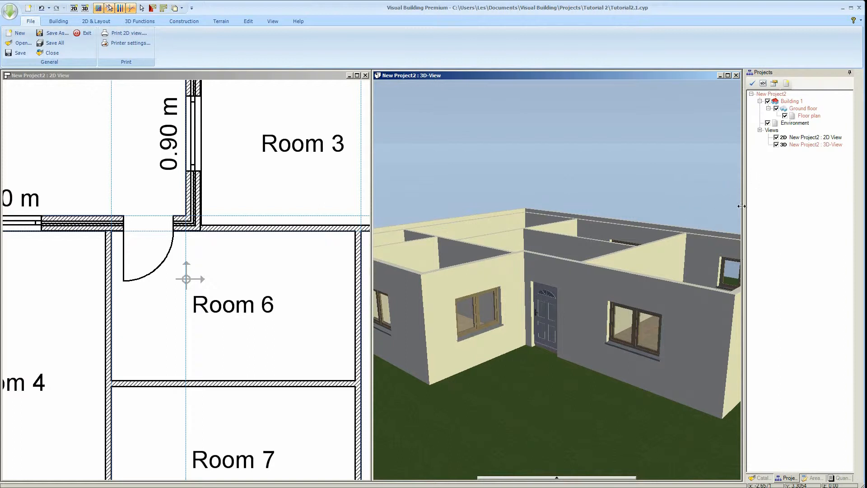
{"action": "left_click", "coordinate": [803, 110]}
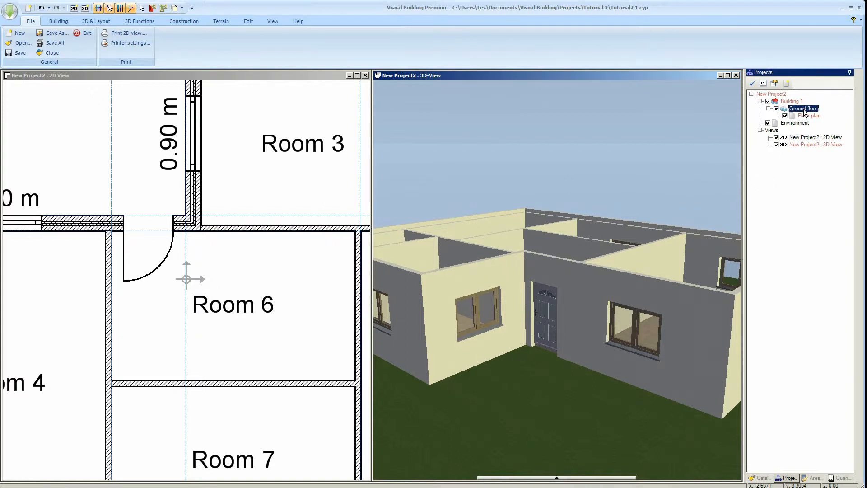
{"action": "right_click", "coordinate": [804, 113]}
{"action": "left_click", "coordinate": [793, 135]}
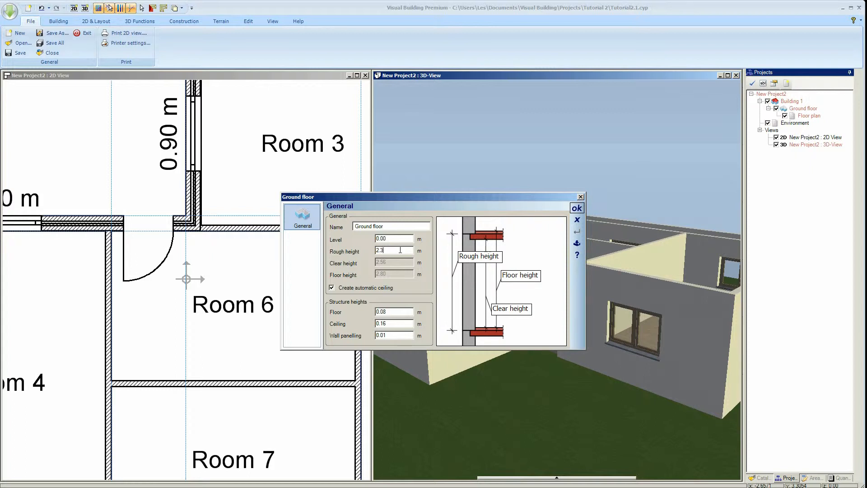
{"action": "left_click", "coordinate": [576, 208]}
Choose Type 1355-88,5x201 as the model for new doors, using the object's size.
{"action": "left_click_drag", "start_coordinate": [502, 177], "coordinate": [453, 173]}
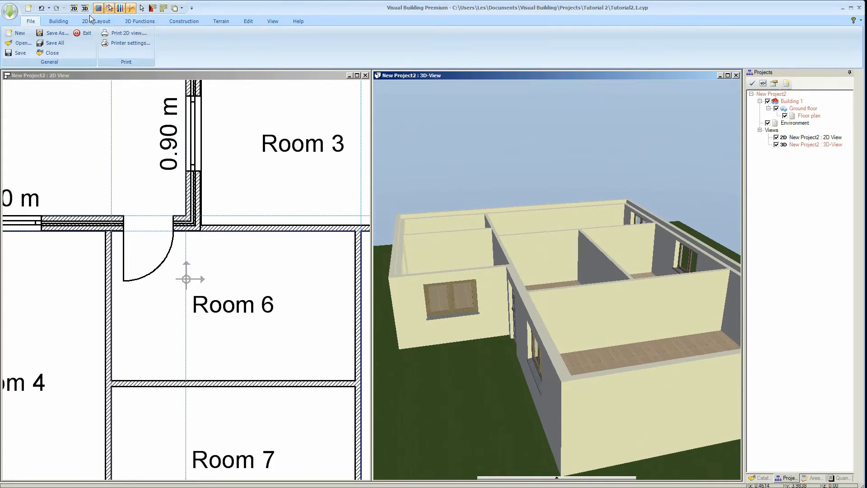
{"action": "left_click", "coordinate": [70, 21]}
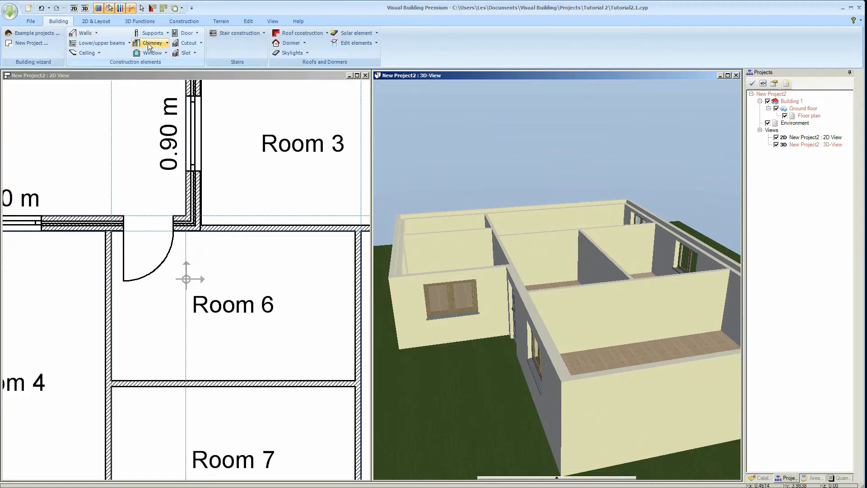
{"action": "left_click", "coordinate": [182, 35]}
{"action": "mouse_move", "coordinate": [199, 44]}
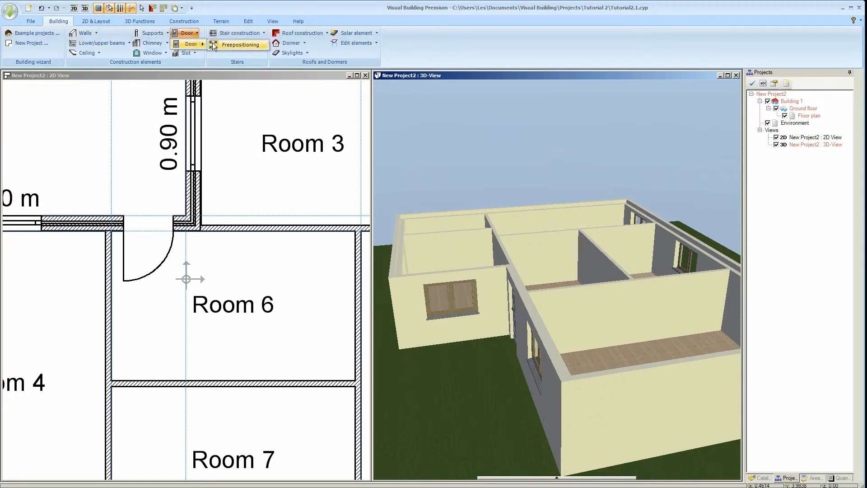
{"action": "left_click", "coordinate": [227, 43]}
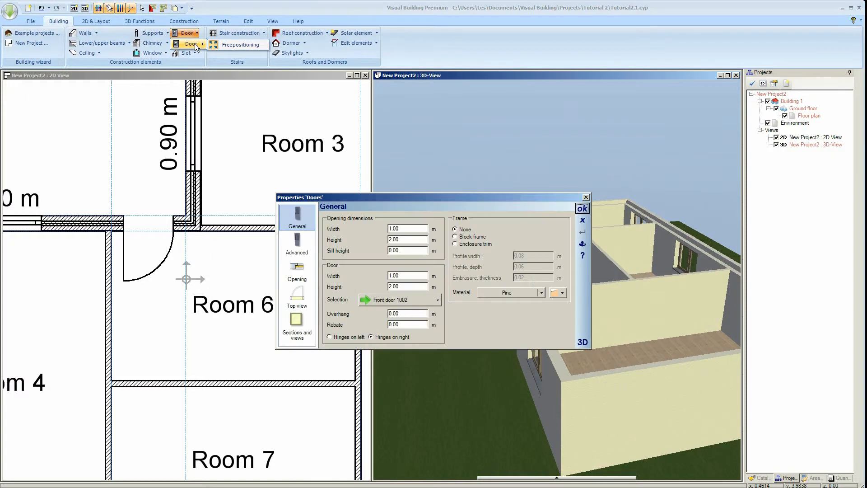
{"action": "left_click", "coordinate": [406, 300]}
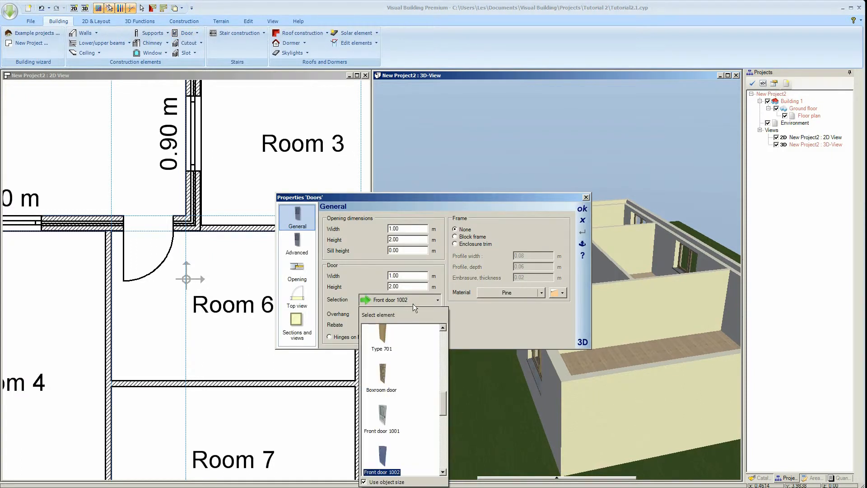
{"action": "left_click_drag", "start_coordinate": [443, 391], "coordinate": [445, 364]}
{"action": "left_click", "coordinate": [381, 371]}
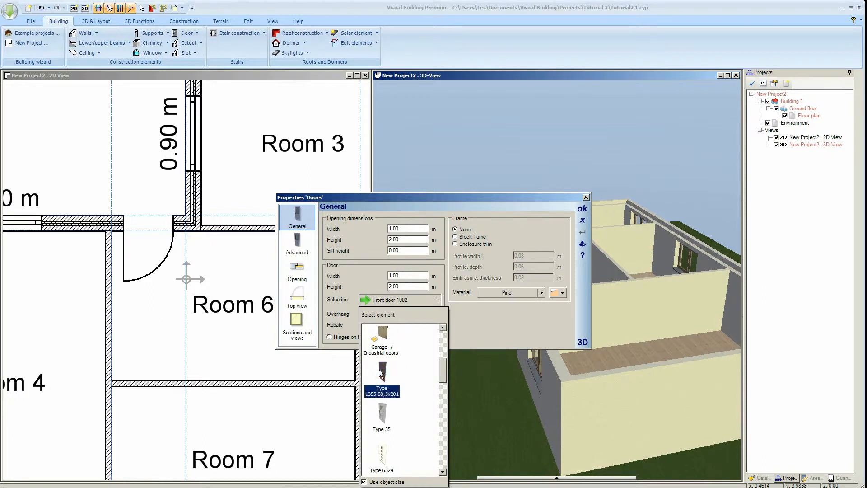
{"action": "left_click", "coordinate": [383, 370]}
Preview the interior door in 3D, enter a new opening width and height, and apply the door settings.
{"action": "left_click", "coordinate": [584, 342]}
{"action": "left_click_drag", "start_coordinate": [683, 289], "coordinate": [597, 292]}
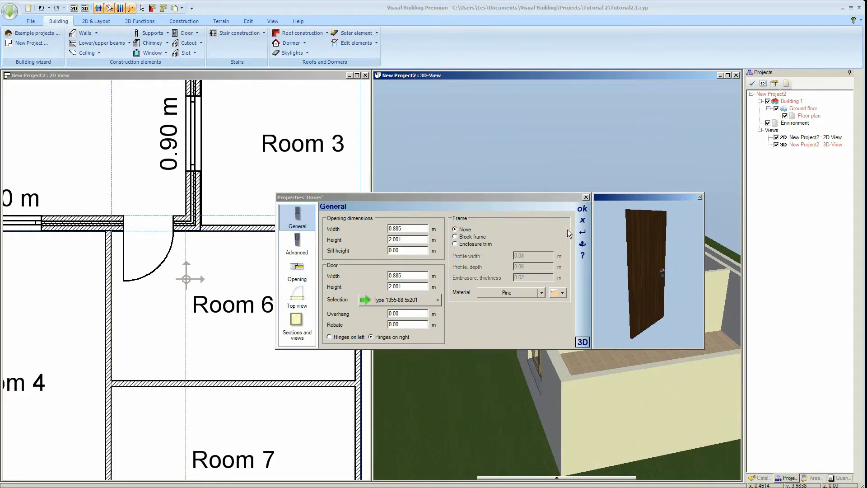
{"action": "left_click", "coordinate": [404, 229]}
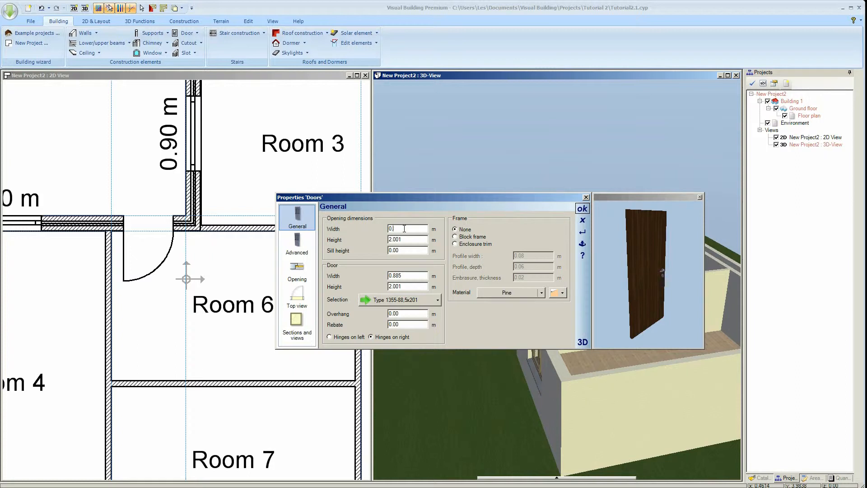
{"action": "left_click", "coordinate": [410, 239]}
{"action": "left_click", "coordinate": [582, 208]}
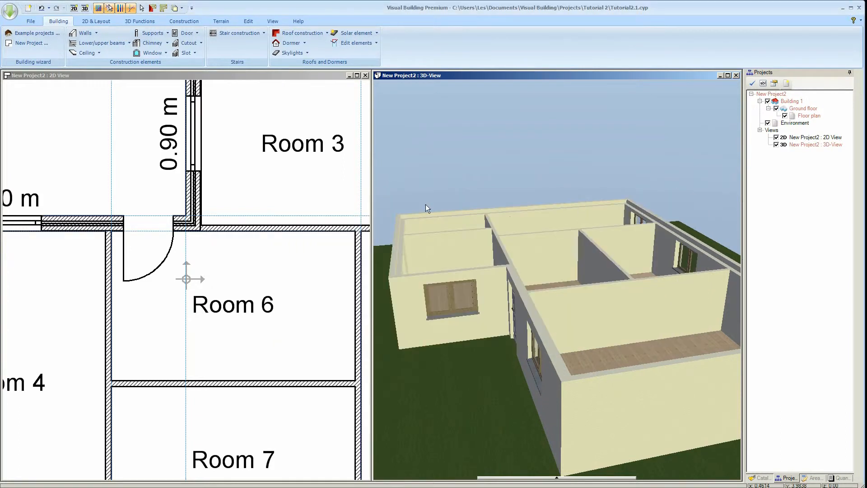
Maximize the 2D view and place a freely positioned door in the wall between Room 6 and Room 4, opening into Room 4.
{"action": "left_click", "coordinate": [357, 76]}
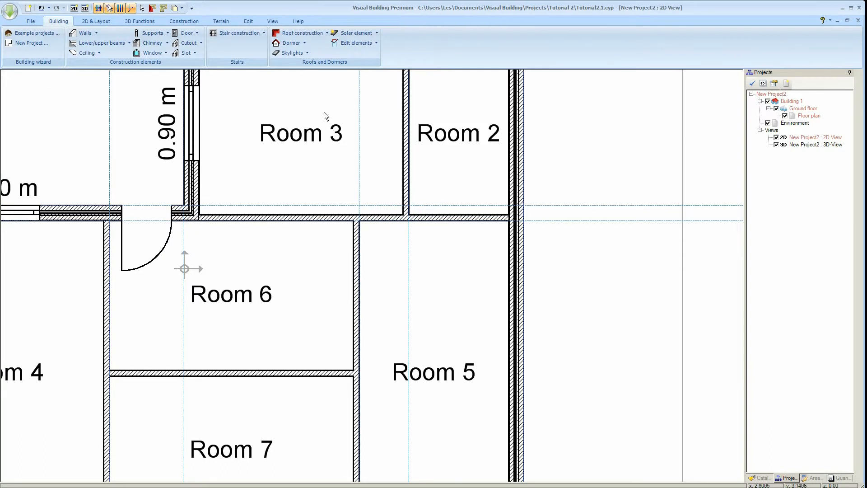
{"action": "left_click", "coordinate": [273, 22]}
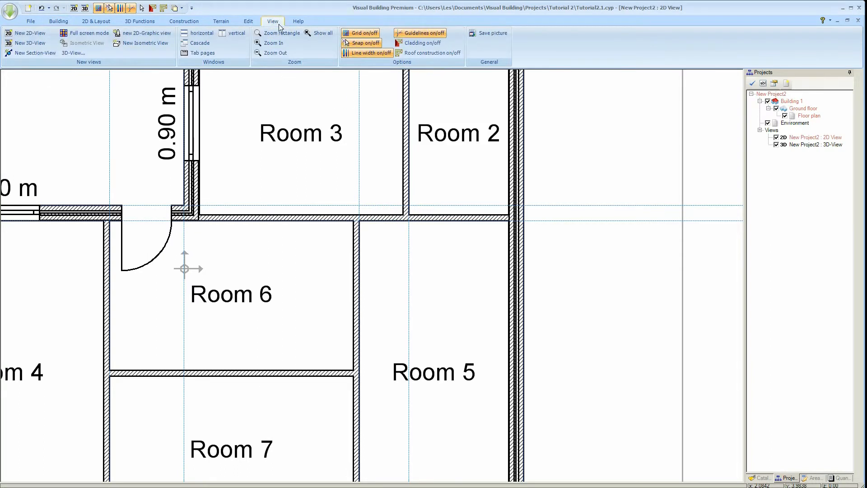
{"action": "left_click", "coordinate": [274, 53]}
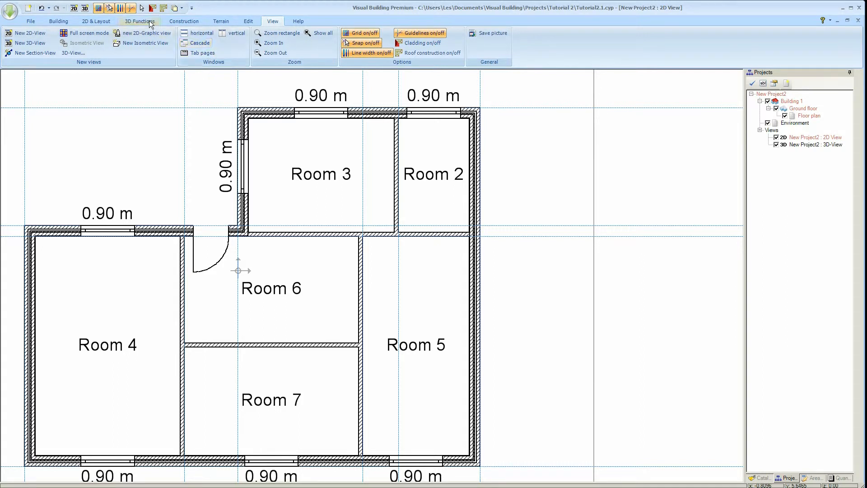
{"action": "left_click", "coordinate": [63, 22]}
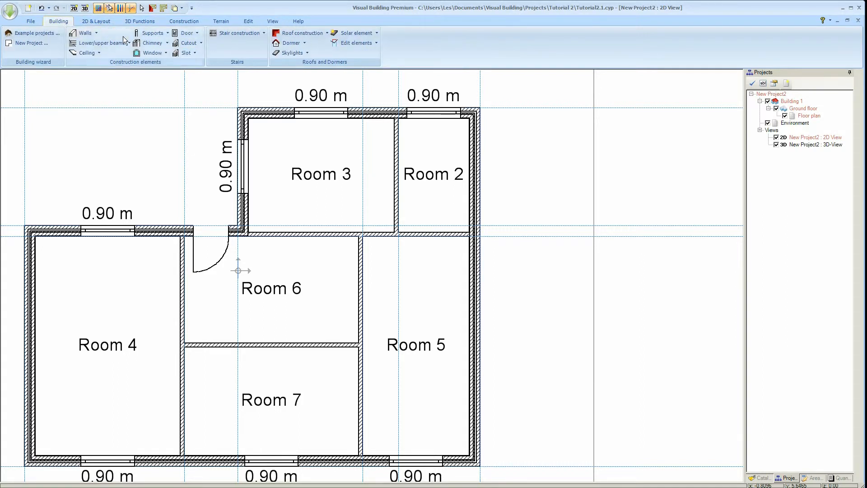
{"action": "left_click", "coordinate": [186, 33]}
{"action": "mouse_move", "coordinate": [191, 45]}
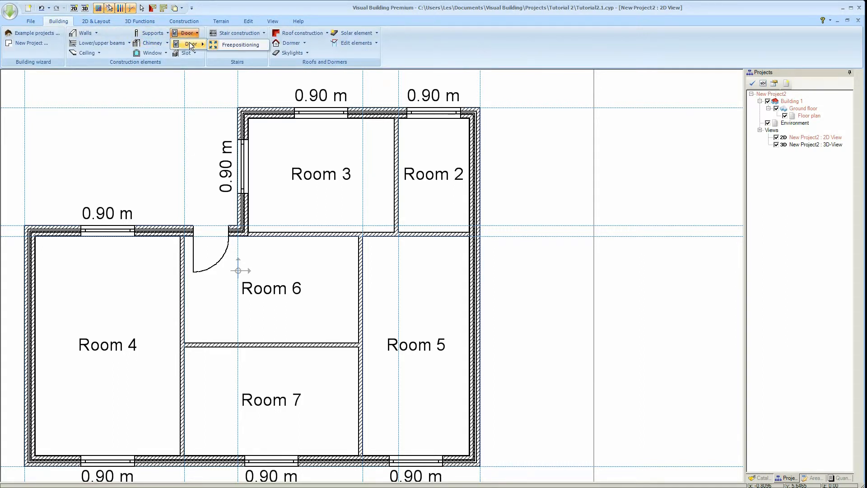
{"action": "left_click", "coordinate": [229, 45]}
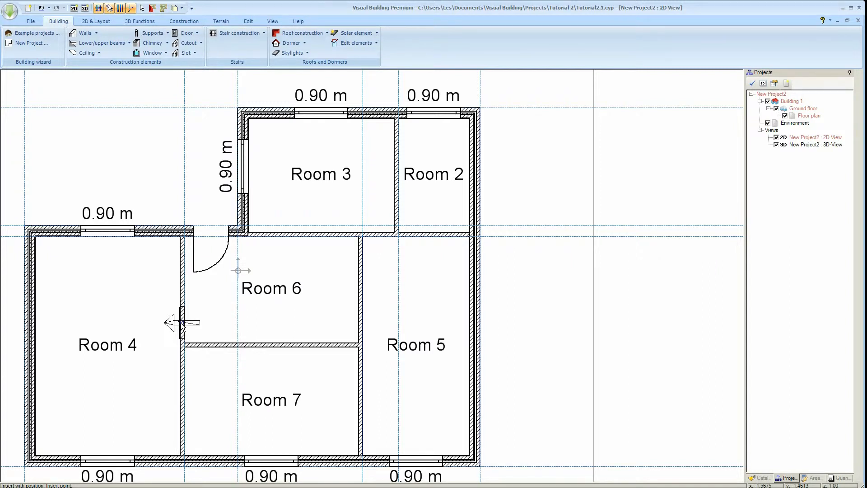
{"action": "left_click", "coordinate": [180, 323]}
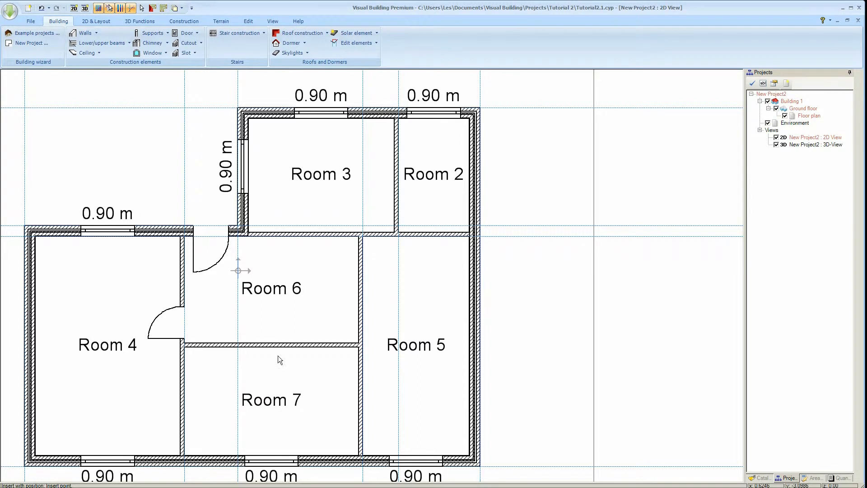
Place four more doors: Room 6 into Room 3, Room 5 into Room 2, Room 6 into Room 7, and between Rooms 7 and 4.
{"action": "left_click", "coordinate": [269, 232]}
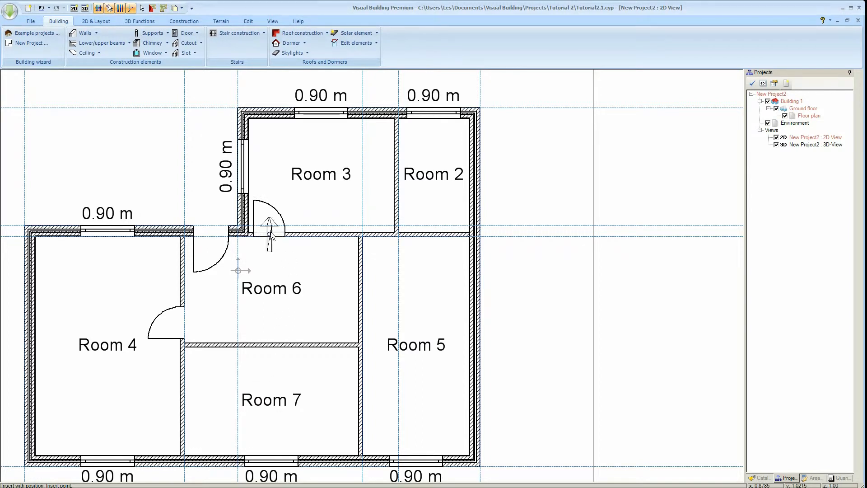
{"action": "left_click", "coordinate": [453, 235]}
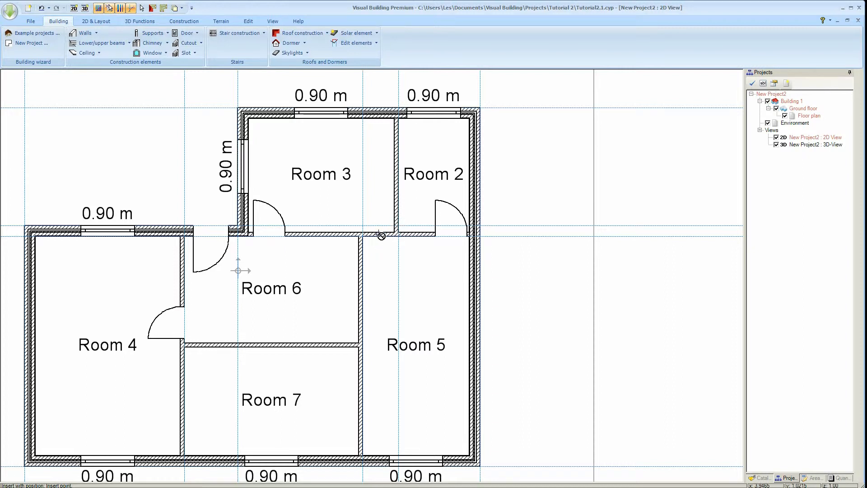
{"action": "left_click", "coordinate": [203, 347]}
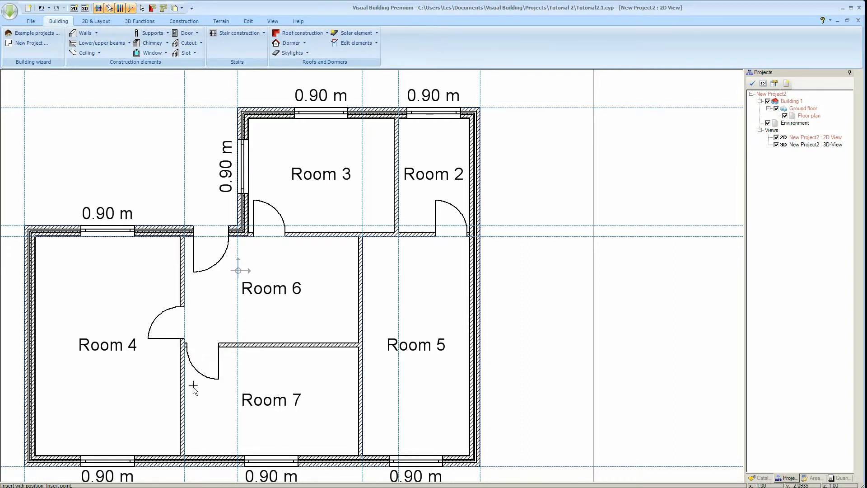
{"action": "left_click", "coordinate": [183, 438]}
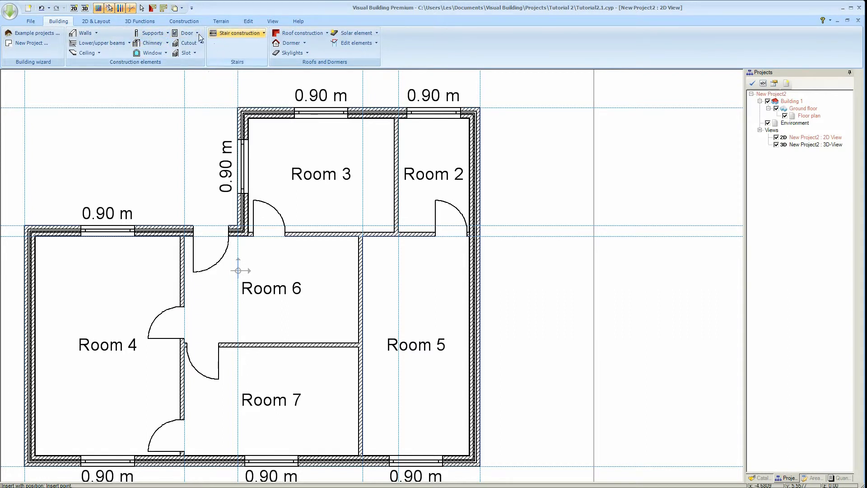
Change the opening direction and hinge of the door between Room 4 and Room 7 so it swings into Room 7.
{"action": "left_click", "coordinate": [141, 8]}
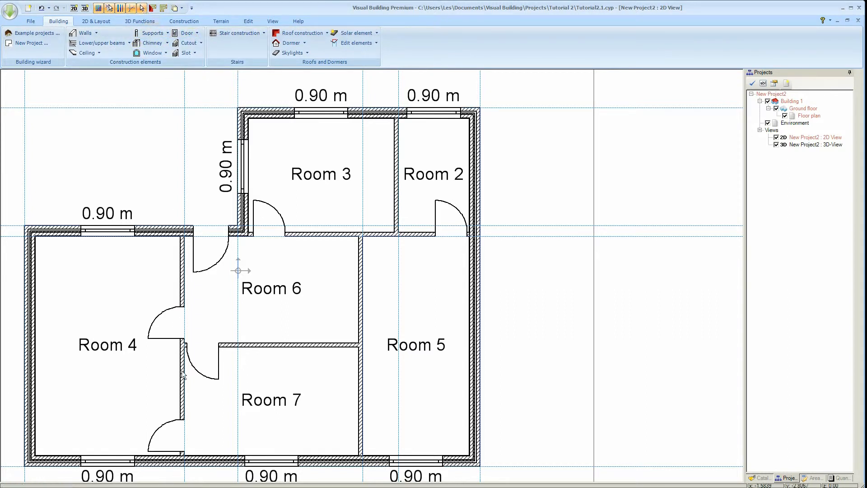
{"action": "left_click", "coordinate": [158, 440]}
{"action": "right_click", "coordinate": [159, 440]}
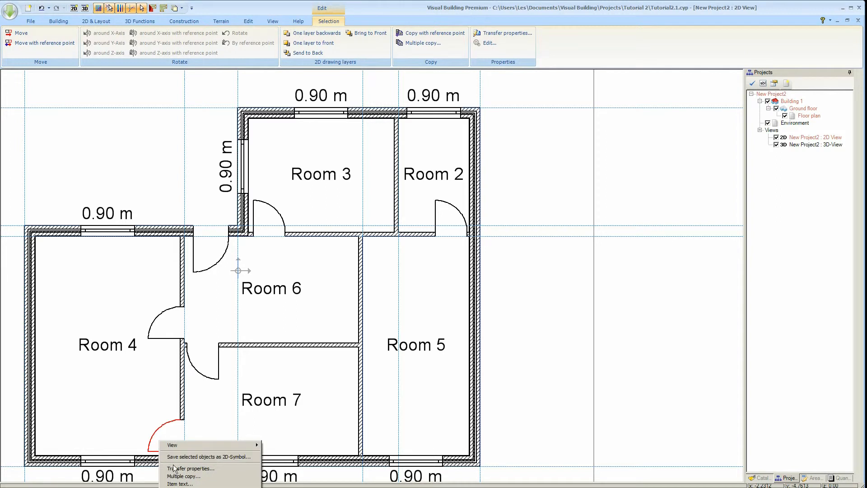
{"action": "left_click", "coordinate": [194, 487]}
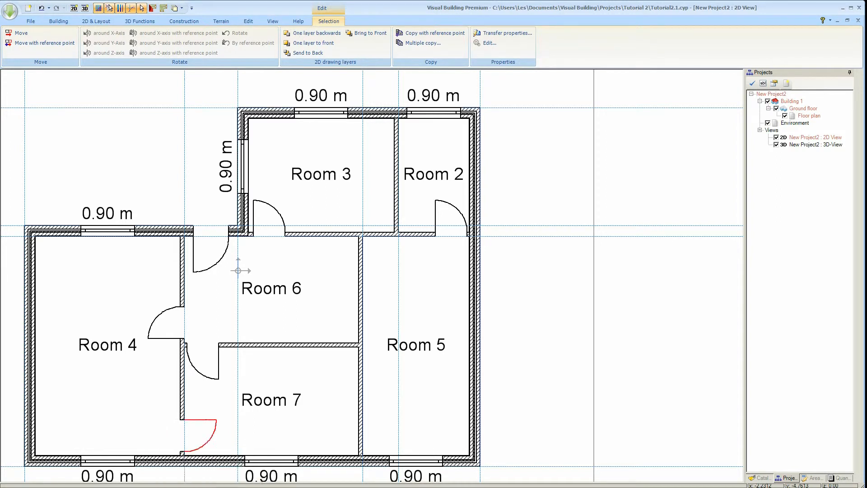
{"action": "right_click", "coordinate": [206, 438]}
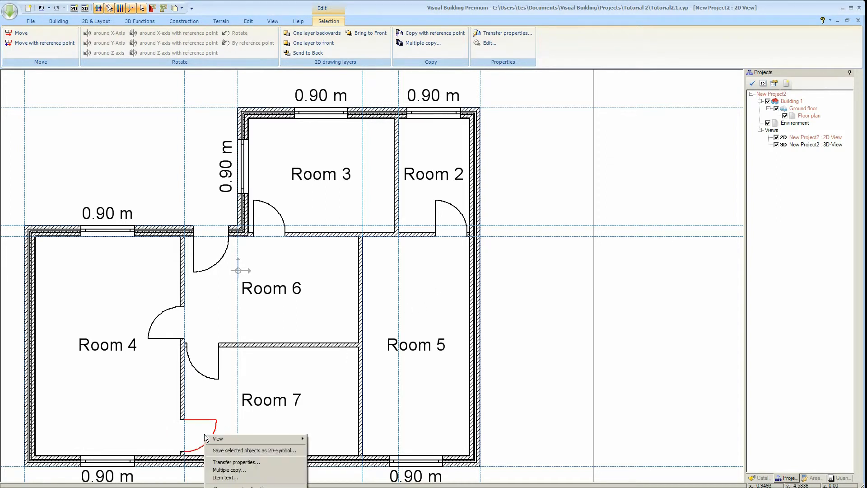
{"action": "left_click", "coordinate": [235, 486]}
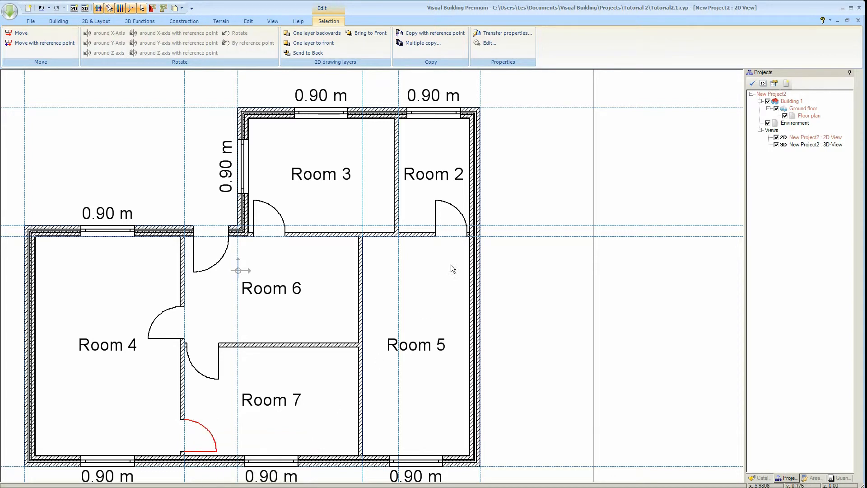
Switch the opening hinge of Room 2's door to the side next to the outer wall.
{"action": "left_click", "coordinate": [451, 229]}
{"action": "right_click", "coordinate": [451, 229]}
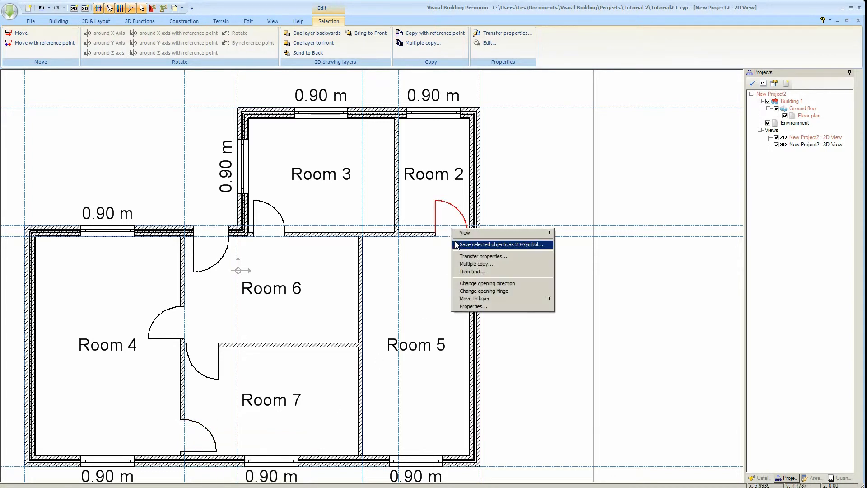
{"action": "left_click", "coordinate": [480, 291]}
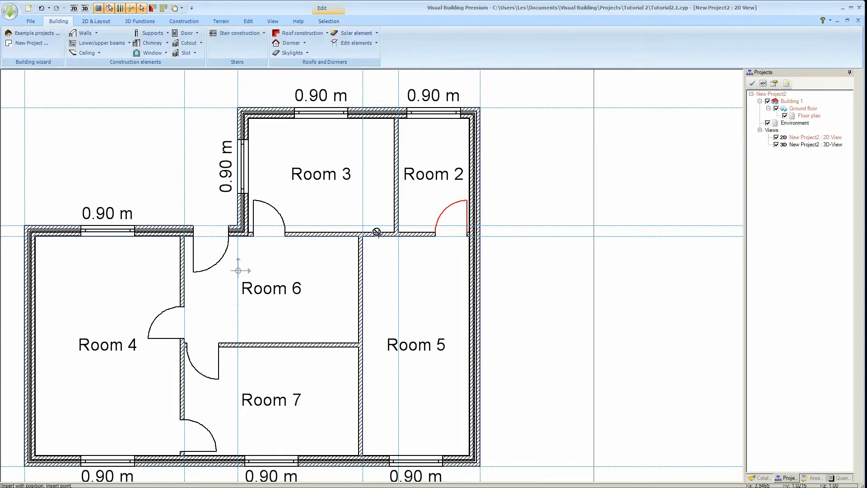
Enter a narrower opening width for new doors and place one in the wall between Room 3 and Room 5.
{"action": "left_click", "coordinate": [187, 34]}
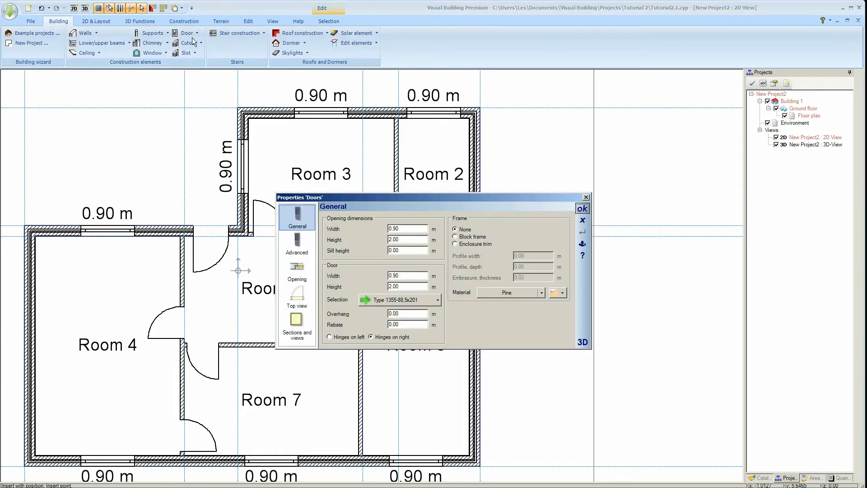
{"action": "left_click", "coordinate": [402, 229]}
{"action": "left_click", "coordinate": [582, 209]}
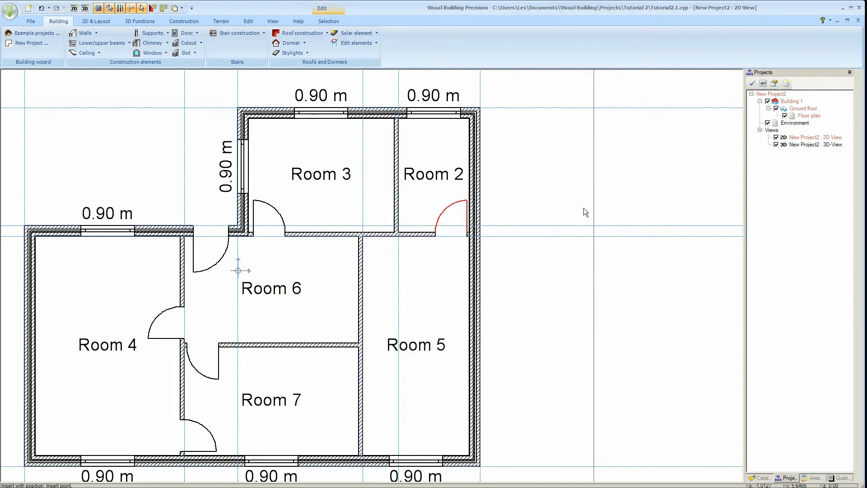
{"action": "left_click", "coordinate": [378, 234]}
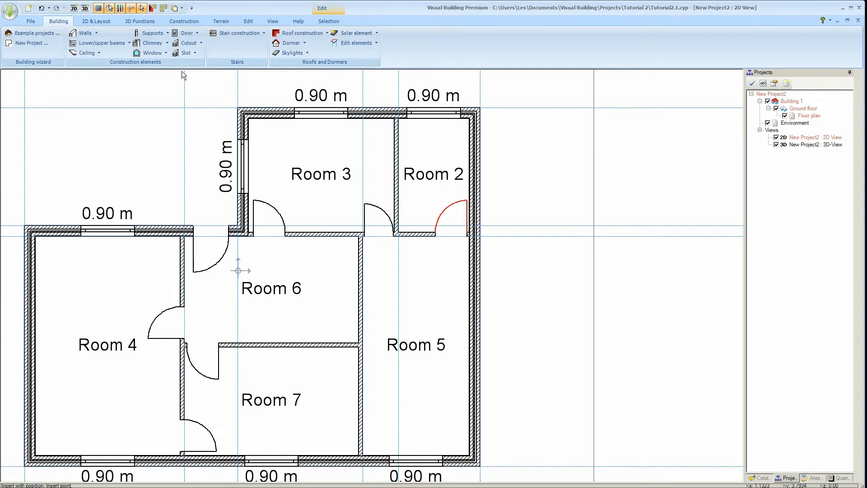
Change the opening direction and hinge of the Room 3–Room 5 door so it swings into Room 5, hinged on the Room 6 side.
{"action": "left_click", "coordinate": [142, 8]}
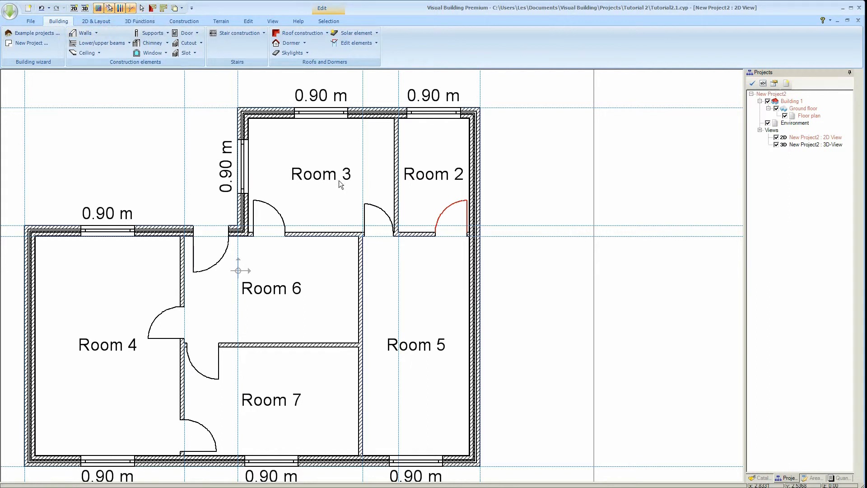
{"action": "left_click", "coordinate": [370, 220]}
{"action": "right_click", "coordinate": [370, 220]}
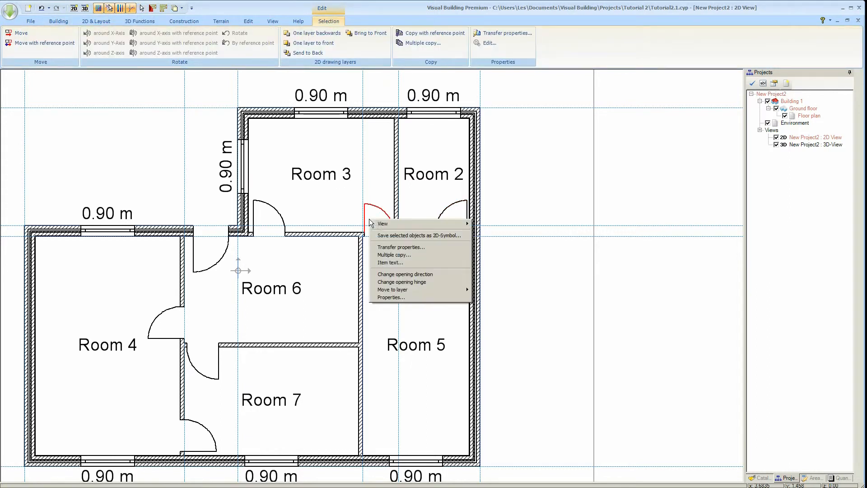
{"action": "left_click", "coordinate": [402, 283]}
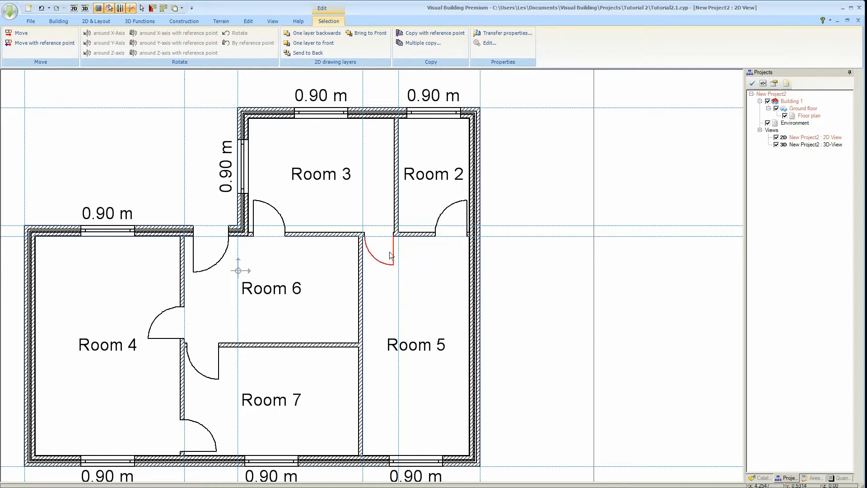
{"action": "right_click", "coordinate": [391, 259]}
{"action": "left_click", "coordinate": [417, 314]}
{"action": "left_click", "coordinate": [417, 314]}
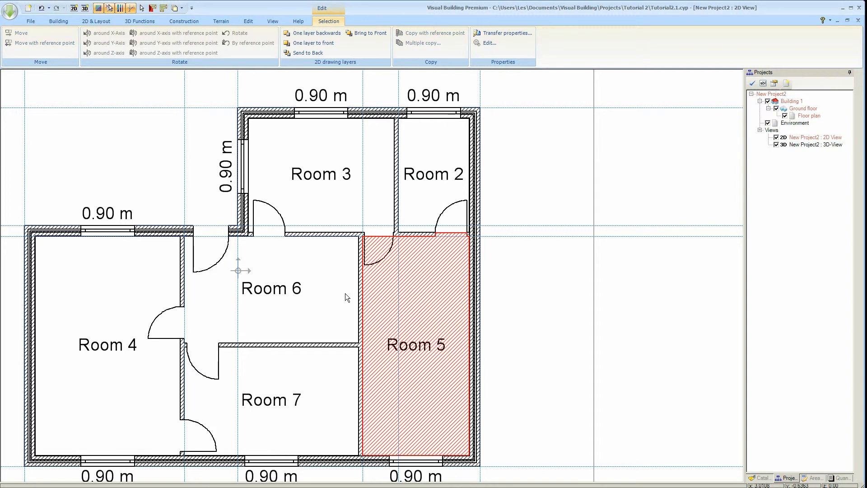
{"action": "left_click", "coordinate": [335, 223]}
{"action": "left_click", "coordinate": [563, 293]}
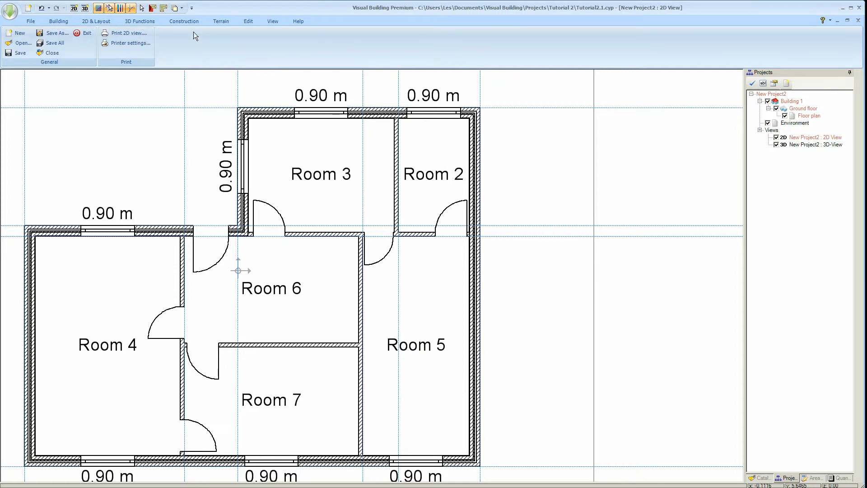
Show the whole floor plan beside the 3D model and examine the interior doors from the opposite side of the house.
{"action": "left_click", "coordinate": [270, 21]}
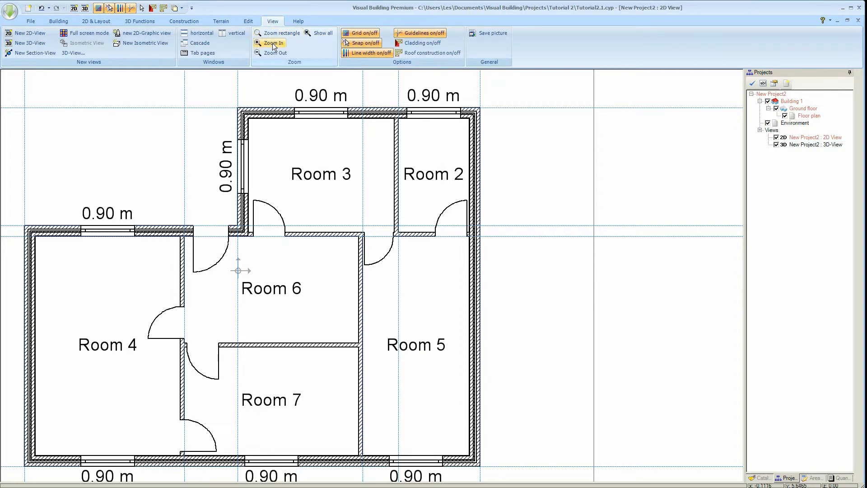
{"action": "left_click", "coordinate": [245, 37]}
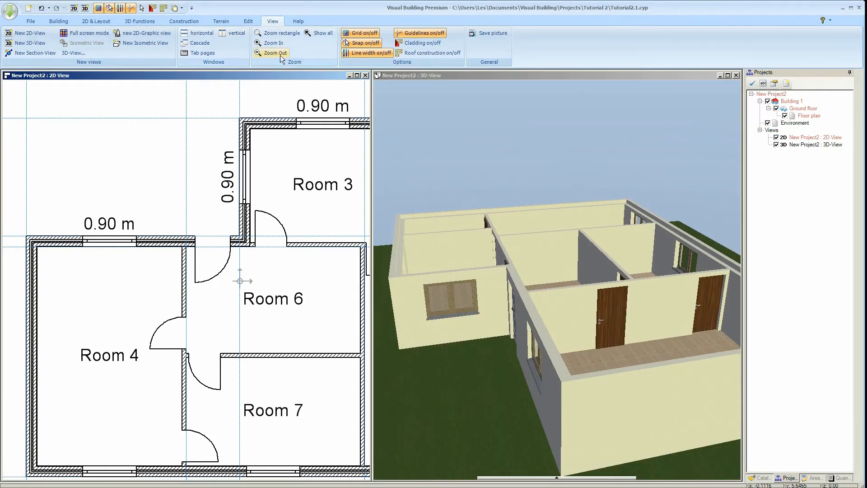
{"action": "left_click", "coordinate": [311, 35]}
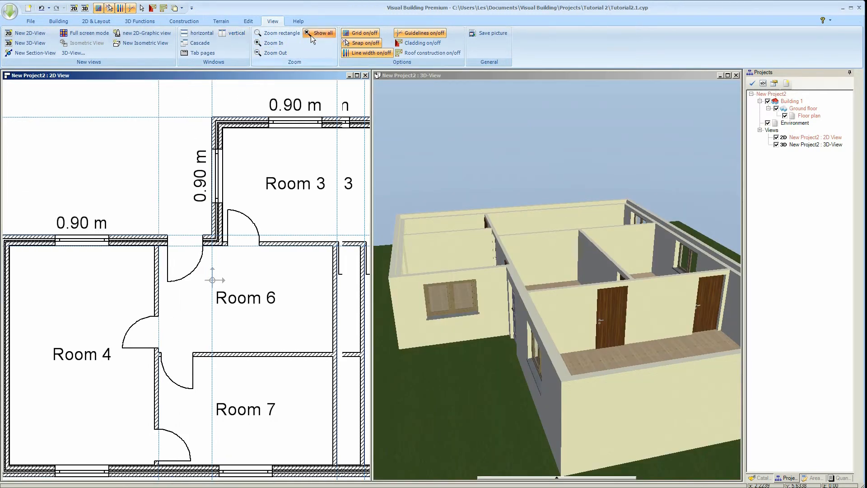
{"action": "left_click", "coordinate": [480, 115]}
{"action": "left_click_drag", "start_coordinate": [482, 134], "coordinate": [459, 141]}
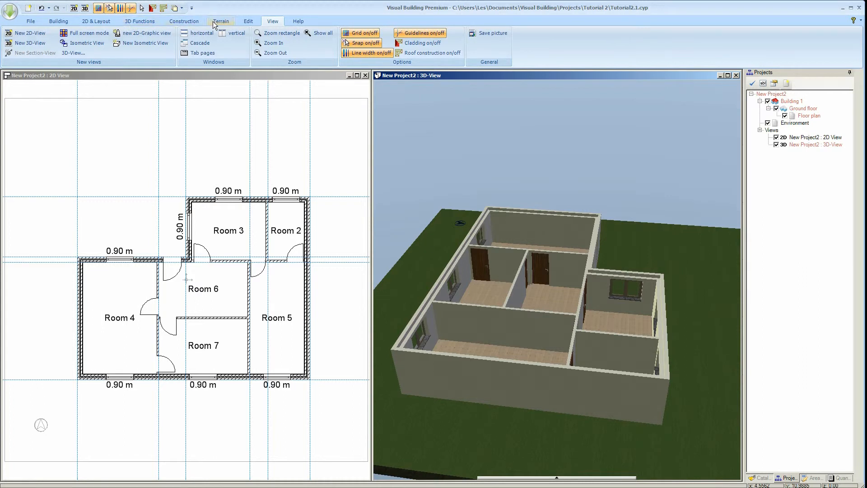
{"action": "left_click_drag", "start_coordinate": [655, 219], "coordinate": [677, 229]}
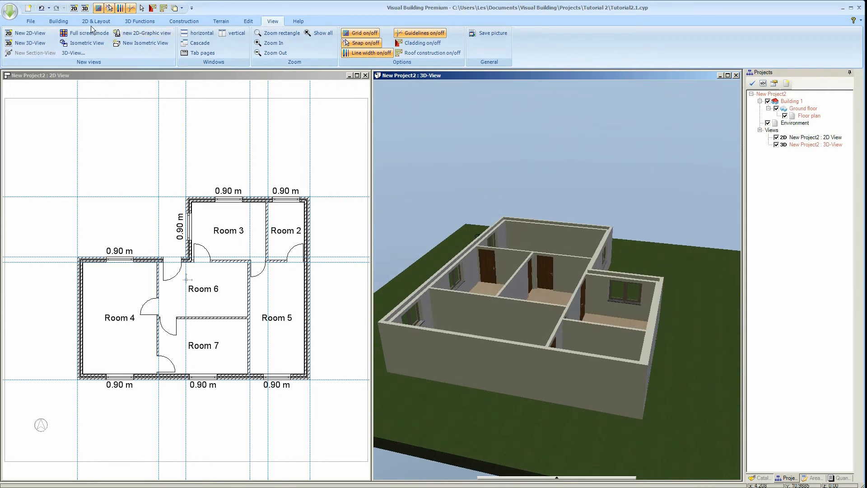
Place a freely positioned door in Room 2's long outer wall near the house corner, working in the 3D view.
{"action": "left_click", "coordinate": [59, 22]}
{"action": "left_click", "coordinate": [180, 34]}
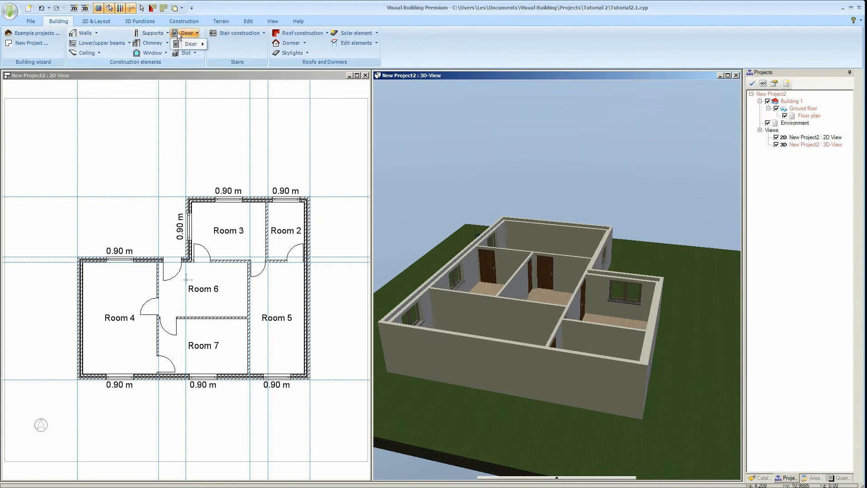
{"action": "mouse_move", "coordinate": [190, 43]}
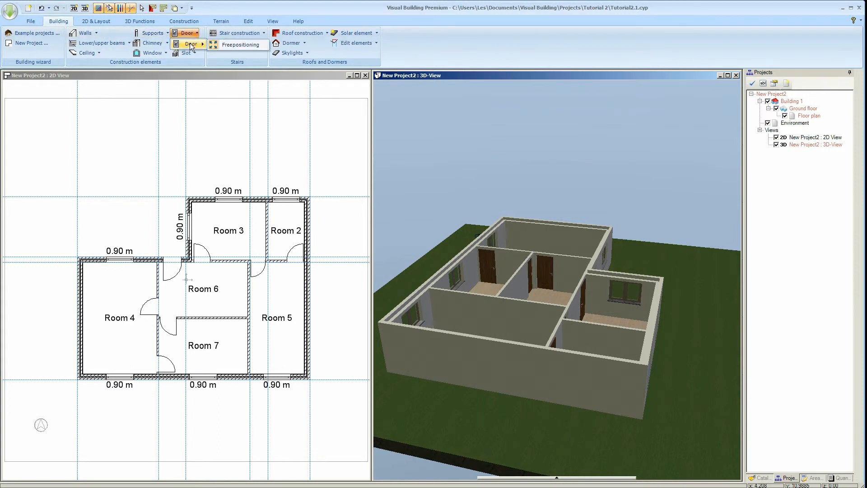
{"action": "left_click", "coordinate": [224, 45]}
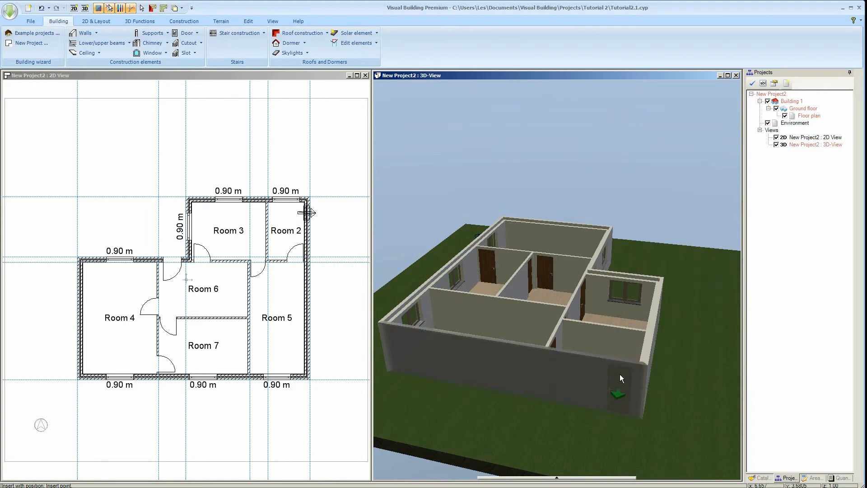
{"action": "left_click", "coordinate": [618, 374]}
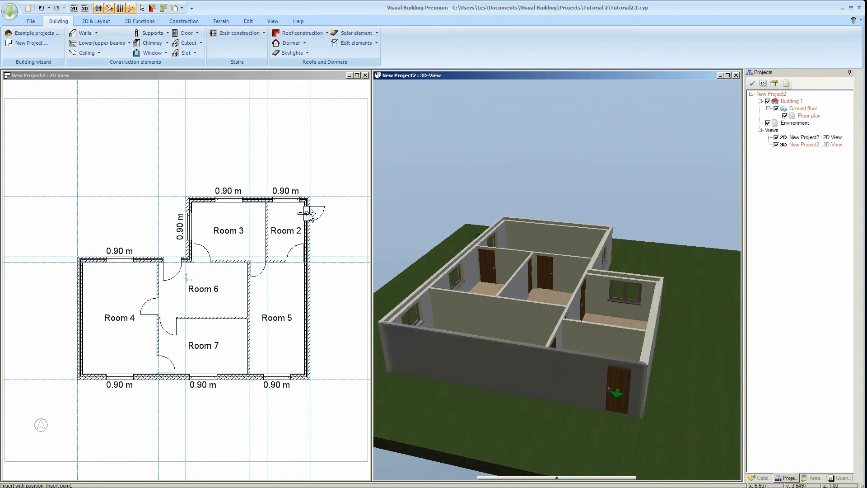
Widen the opening of the outer door in Room 2's long outer wall through its door properties.
{"action": "key", "text": "Escape"}
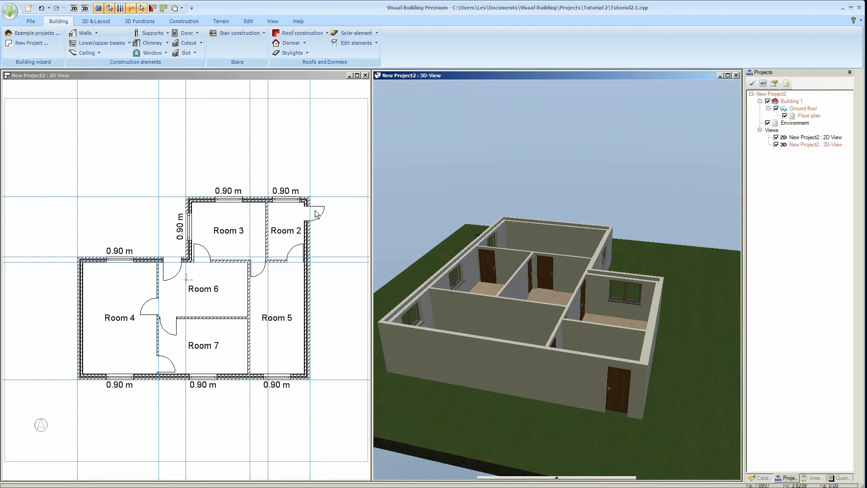
{"action": "left_click", "coordinate": [316, 214]}
{"action": "double_click", "coordinate": [316, 215]}
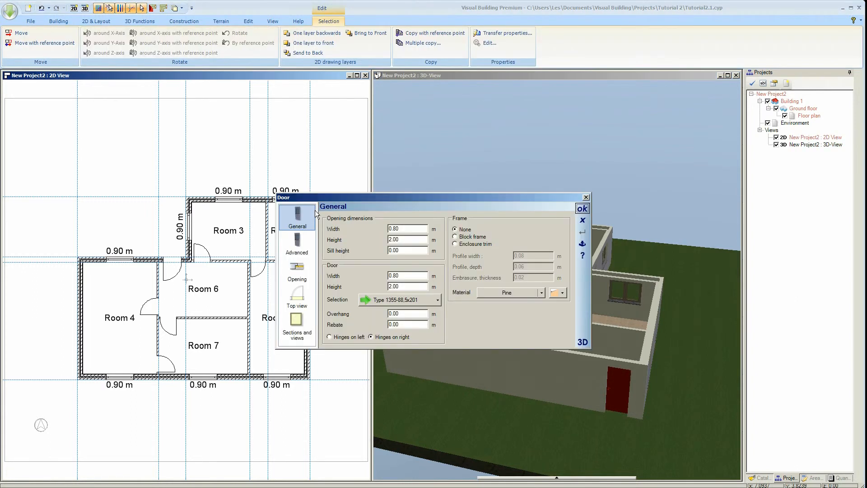
{"action": "left_click", "coordinate": [404, 228]}
{"action": "left_click", "coordinate": [582, 208]}
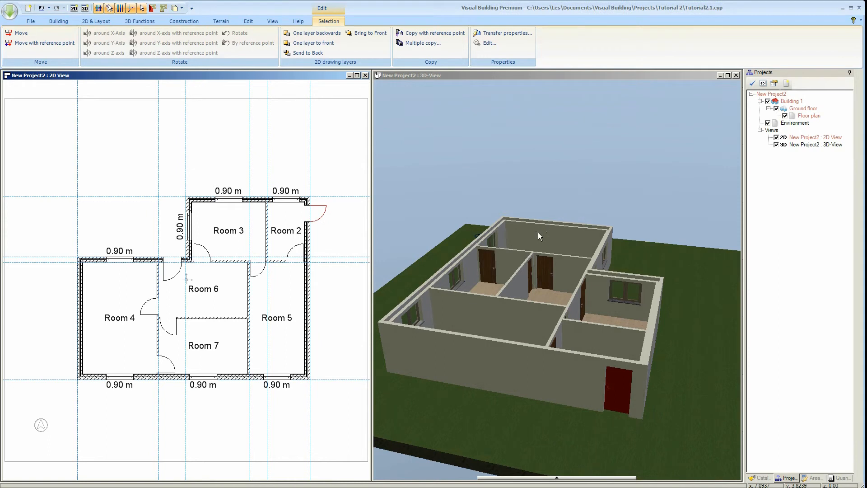
{"action": "left_click", "coordinate": [688, 342]}
Hide the guidelines around the floor plan.
{"action": "left_click_drag", "start_coordinate": [698, 240], "coordinate": [456, 250]}
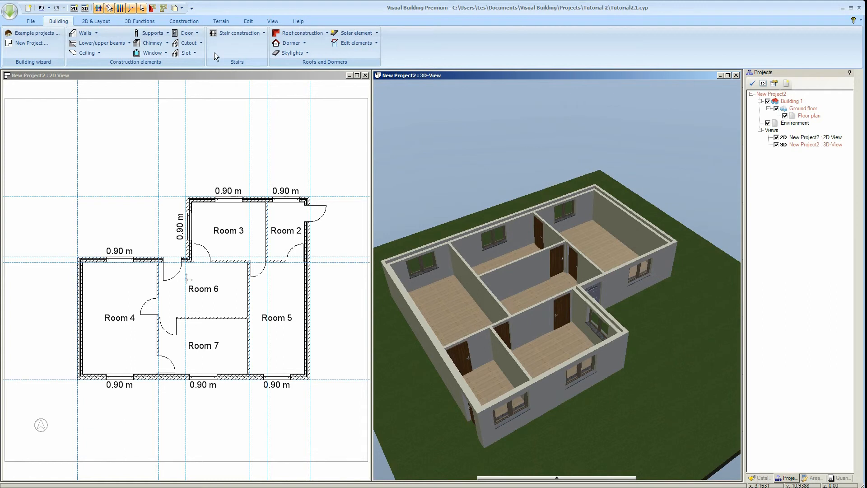
{"action": "left_click", "coordinate": [130, 9]}
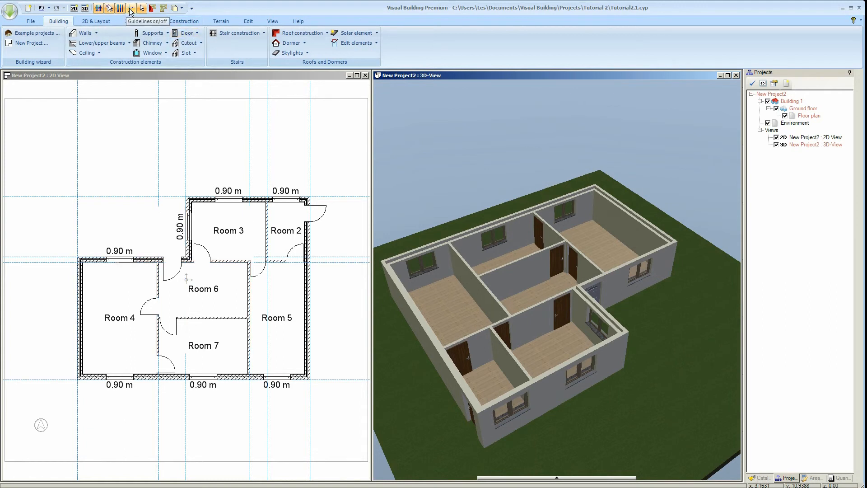
{"action": "left_click", "coordinate": [177, 143]}
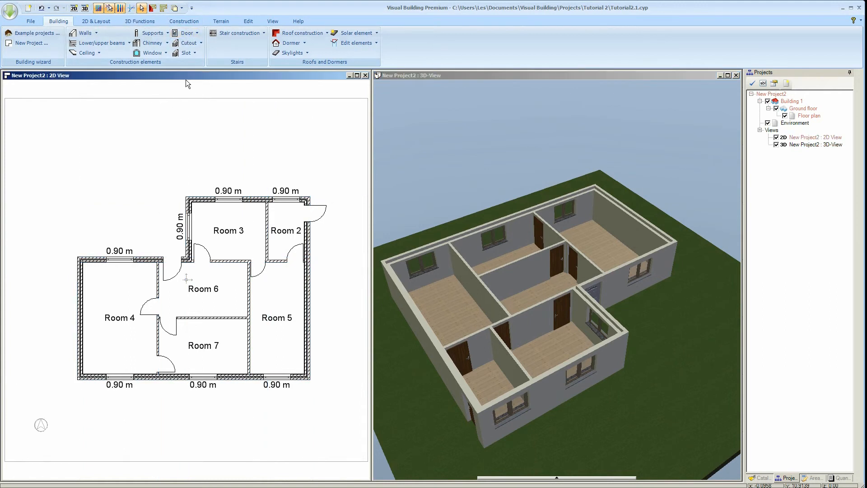
Enlarge the floor plan in the 2D view and turn the 3D model to show the front door side.
{"action": "left_click", "coordinate": [272, 21]}
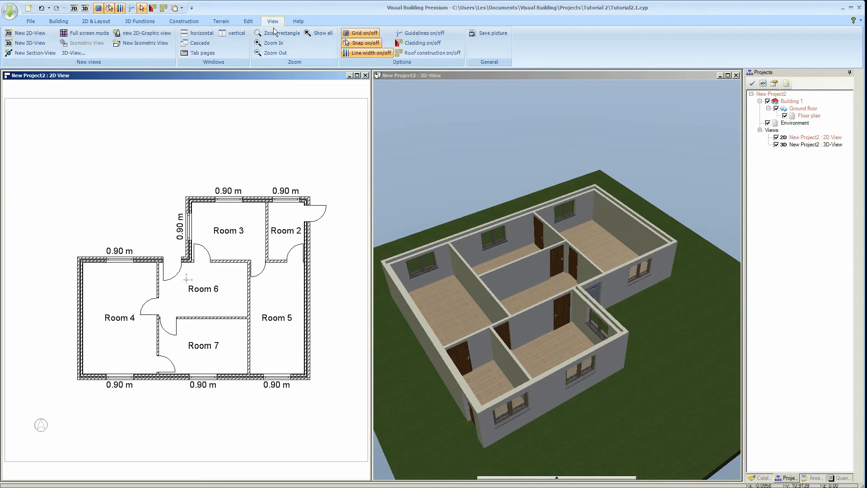
{"action": "left_click", "coordinate": [274, 43]}
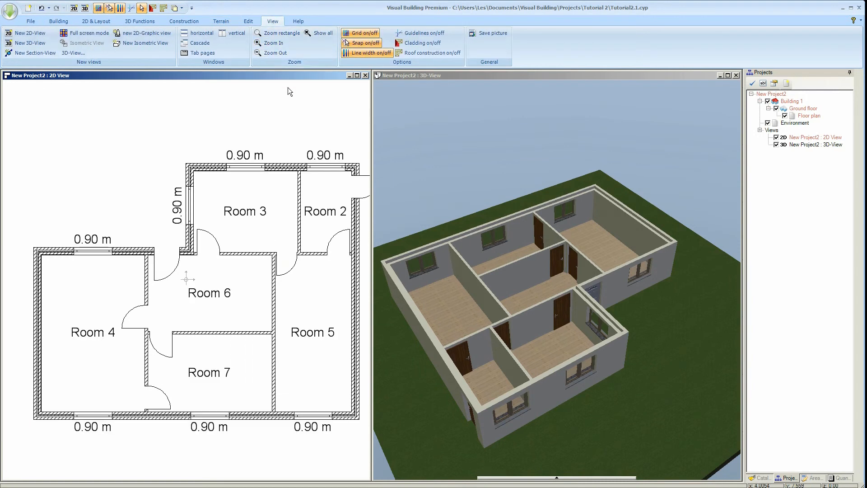
{"action": "key", "text": "Right"}
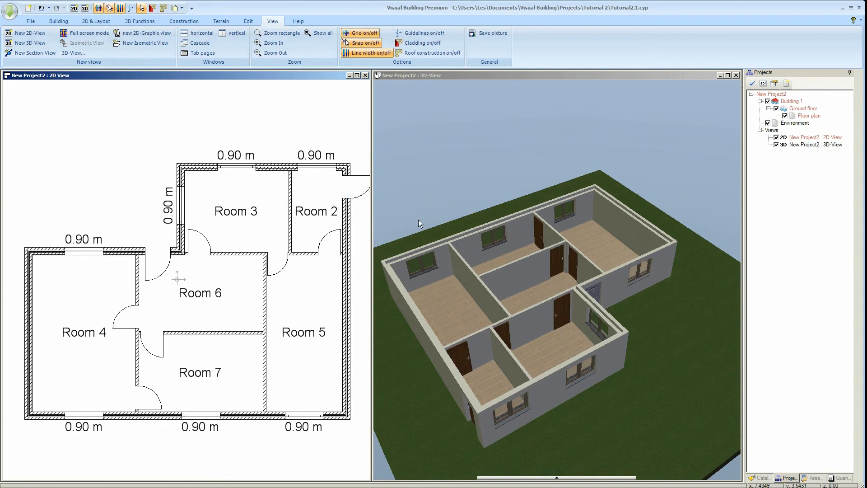
{"action": "left_click_drag", "start_coordinate": [438, 215], "coordinate": [530, 184]}
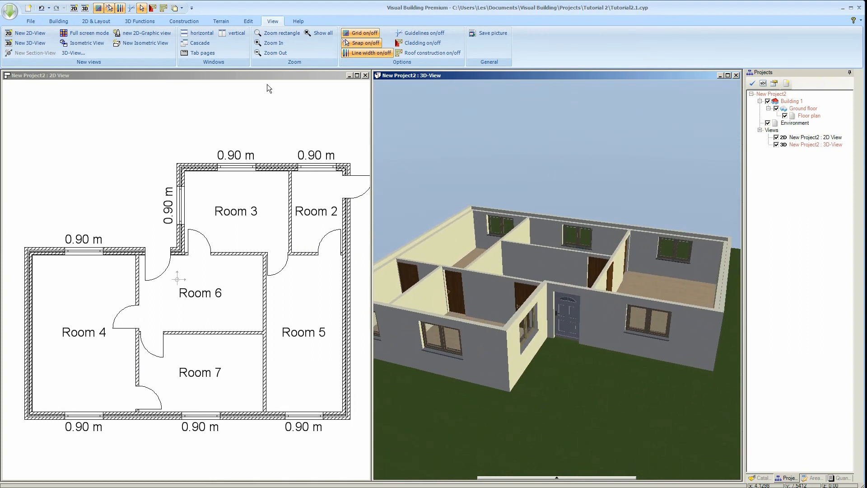
Save the project under the new file name Tutorial2.2.cyp in the Tutorial 2 folder.
{"action": "left_click", "coordinate": [30, 22]}
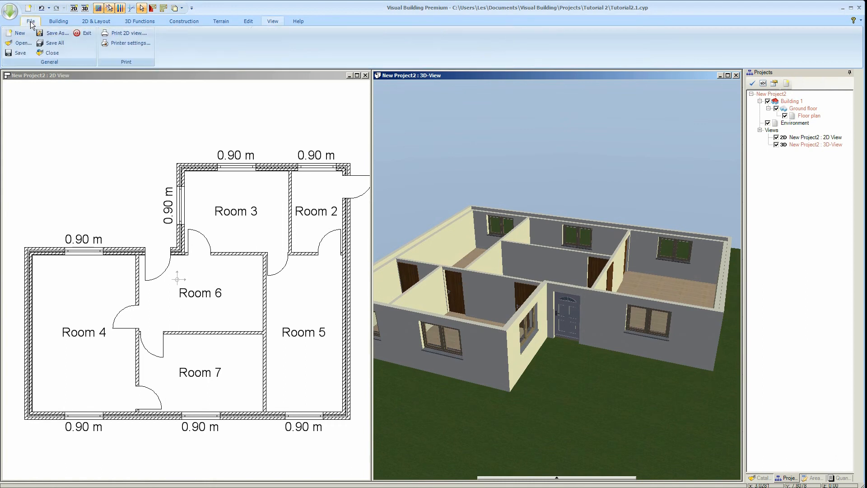
{"action": "left_click", "coordinate": [62, 33]}
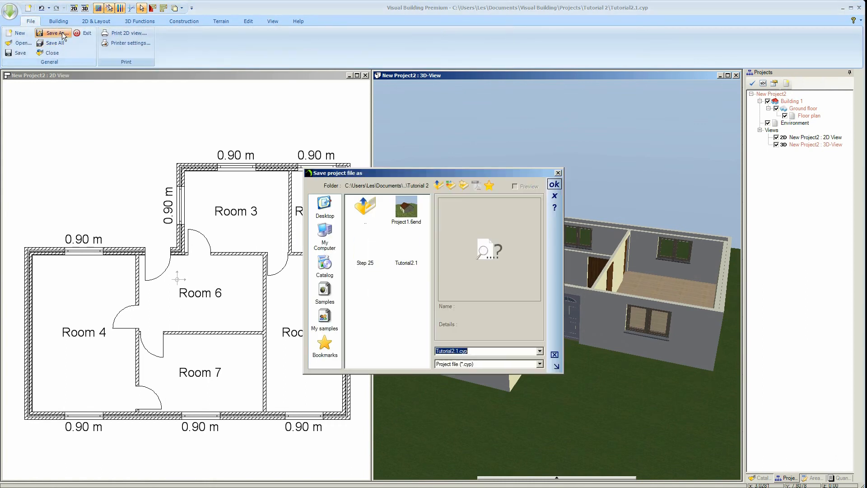
{"action": "left_click", "coordinate": [405, 251]}
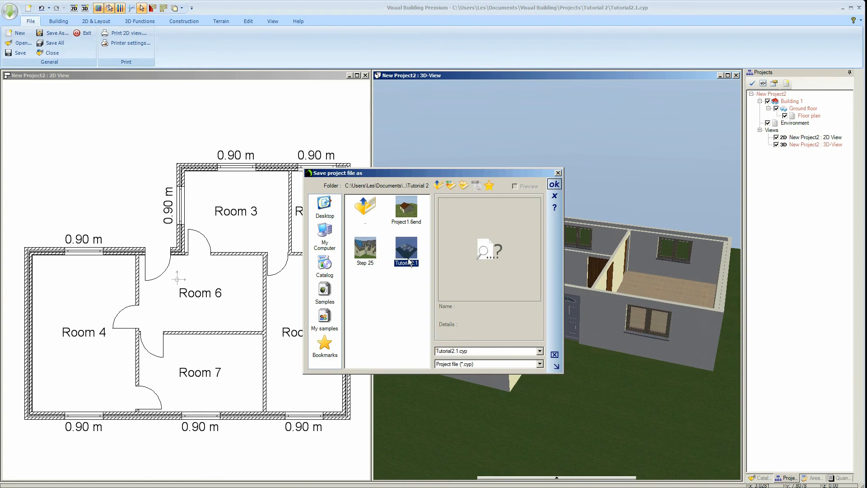
{"action": "left_click", "coordinate": [458, 352]}
{"action": "left_click", "coordinate": [459, 352]}
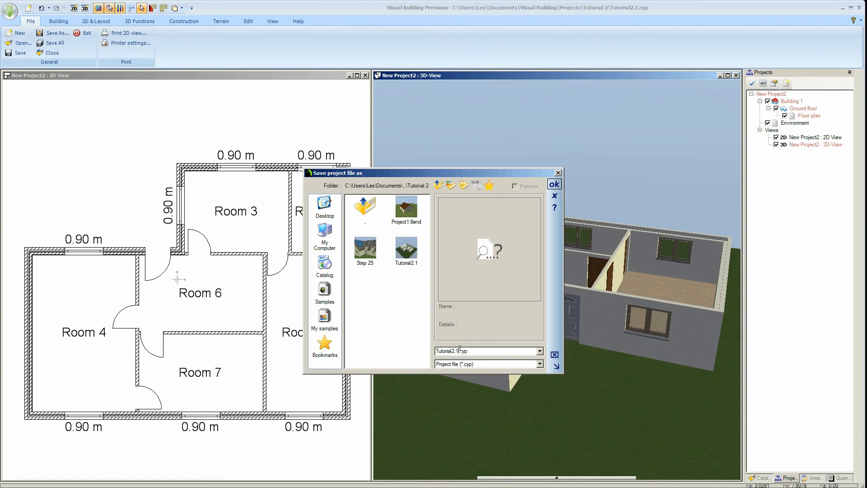
{"action": "key", "text": "BackSpace"}
{"action": "type", "text": "2"}
{"action": "left_click", "coordinate": [554, 183]}
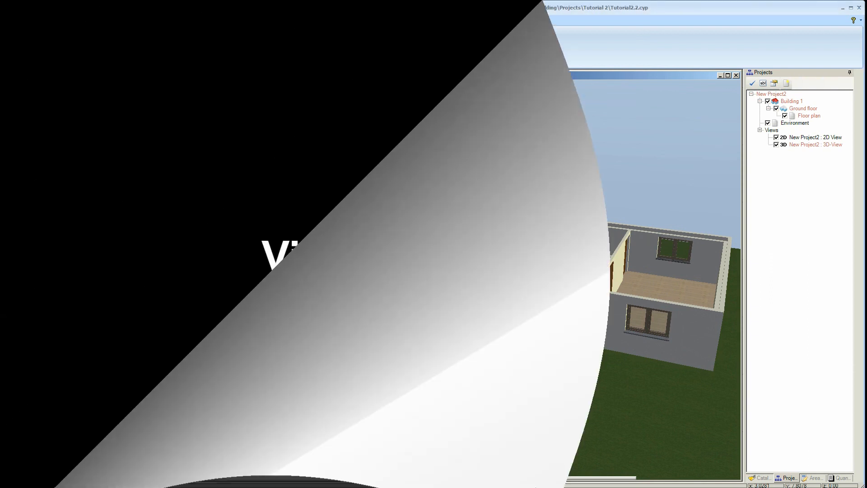